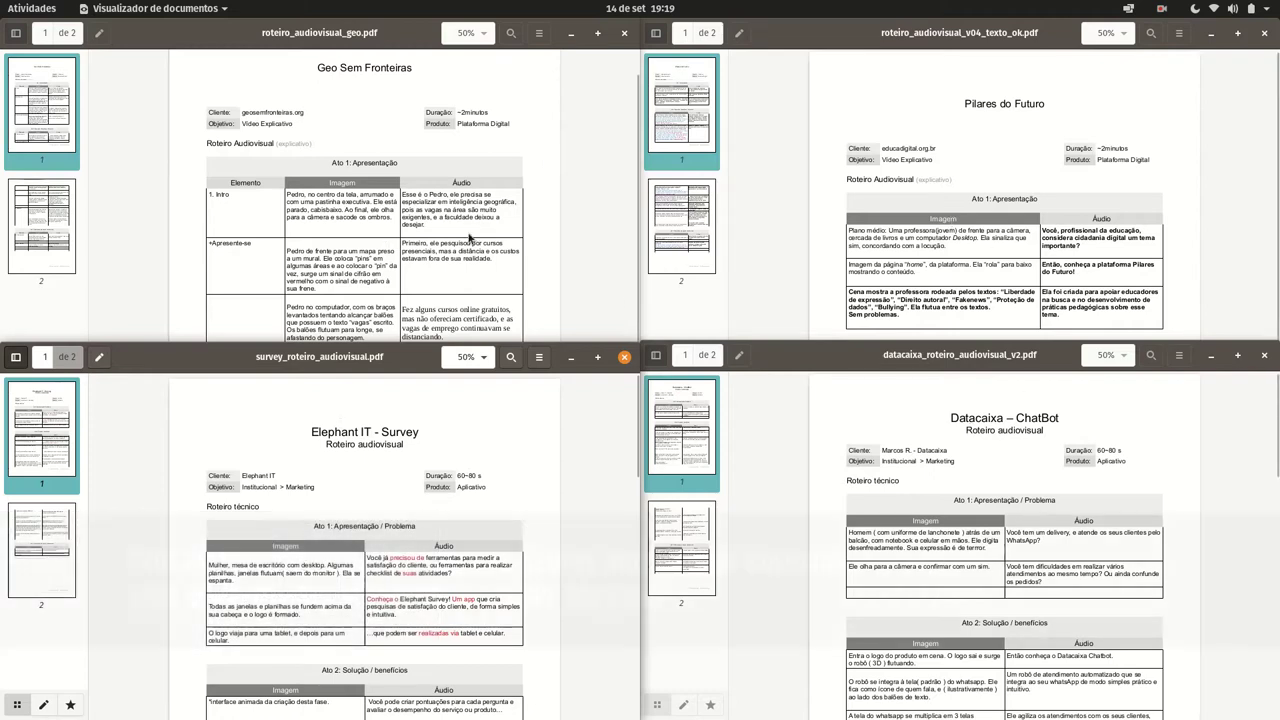
- Scroll through the open script PDFs, ending with the cinema script at Ato 2
scroll(622, 480, "down", 2)
scroll(622, 480, "down", 3)
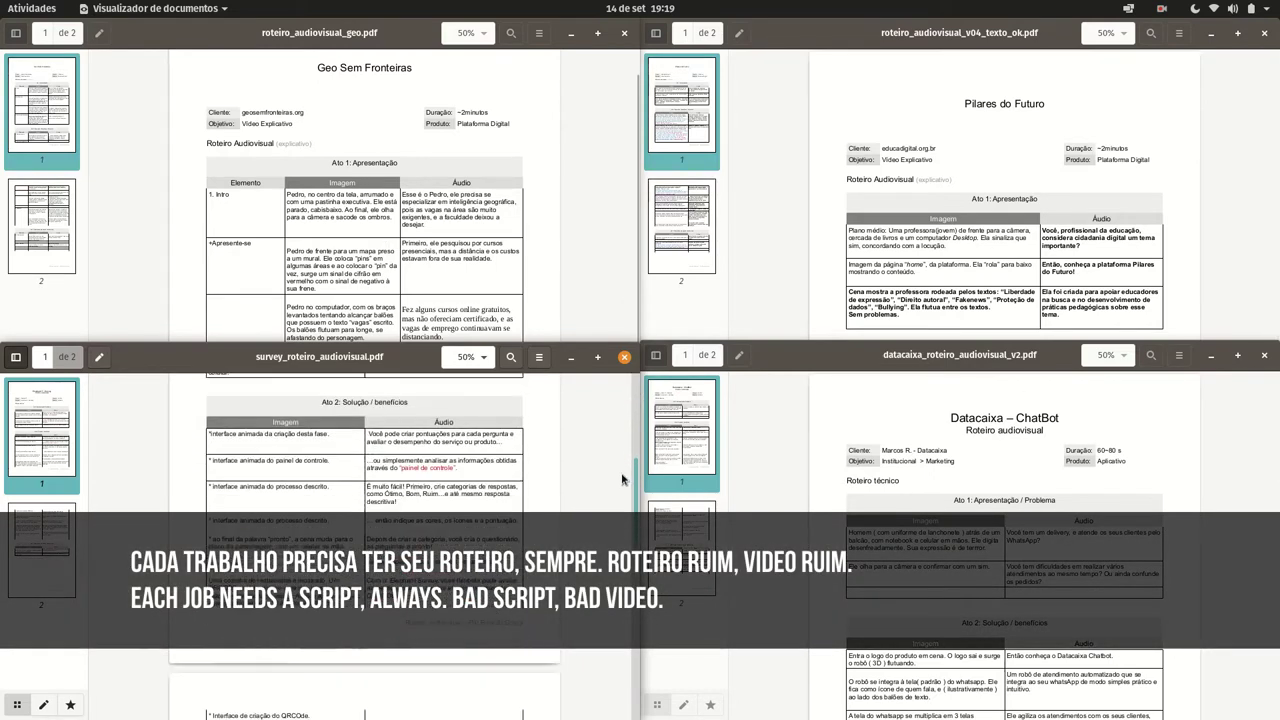
scroll(622, 480, "down", 3)
scroll(622, 480, "down", 3)
scroll(604, 612, "down", 3)
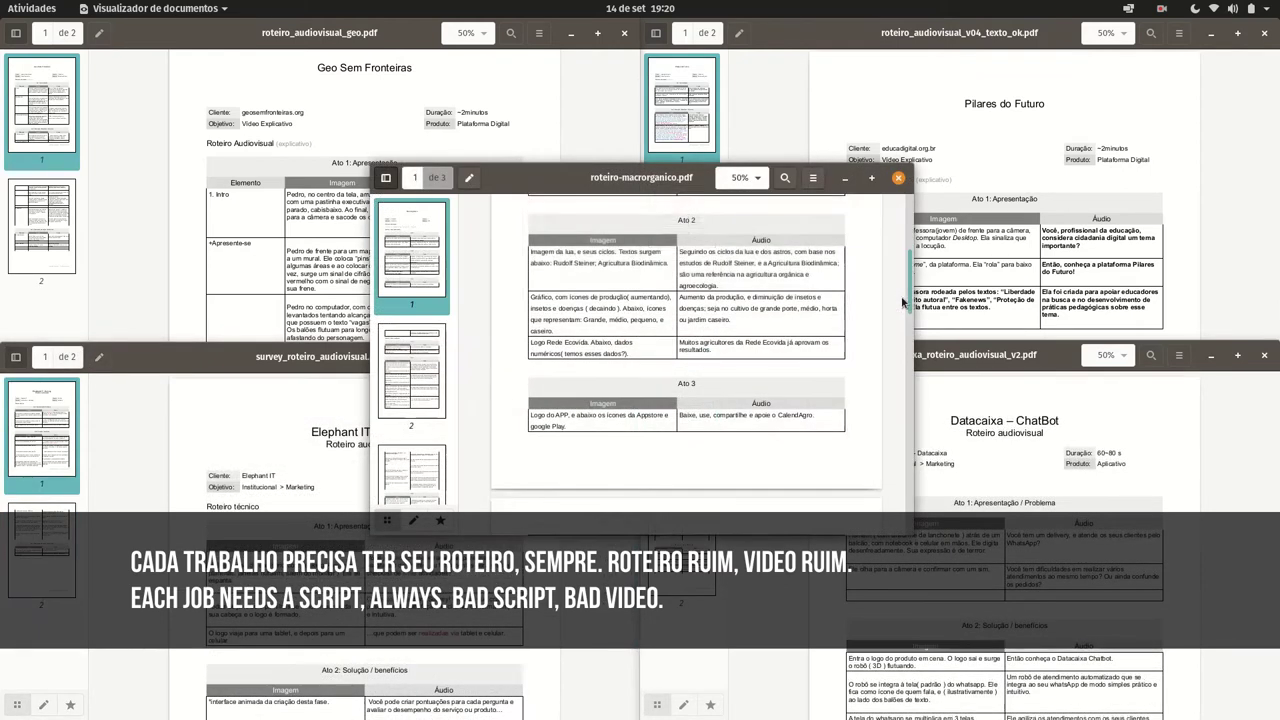
scroll(898, 338, "down", 3)
scroll(898, 338, "down", 3)
scroll(895, 420, "down", 3)
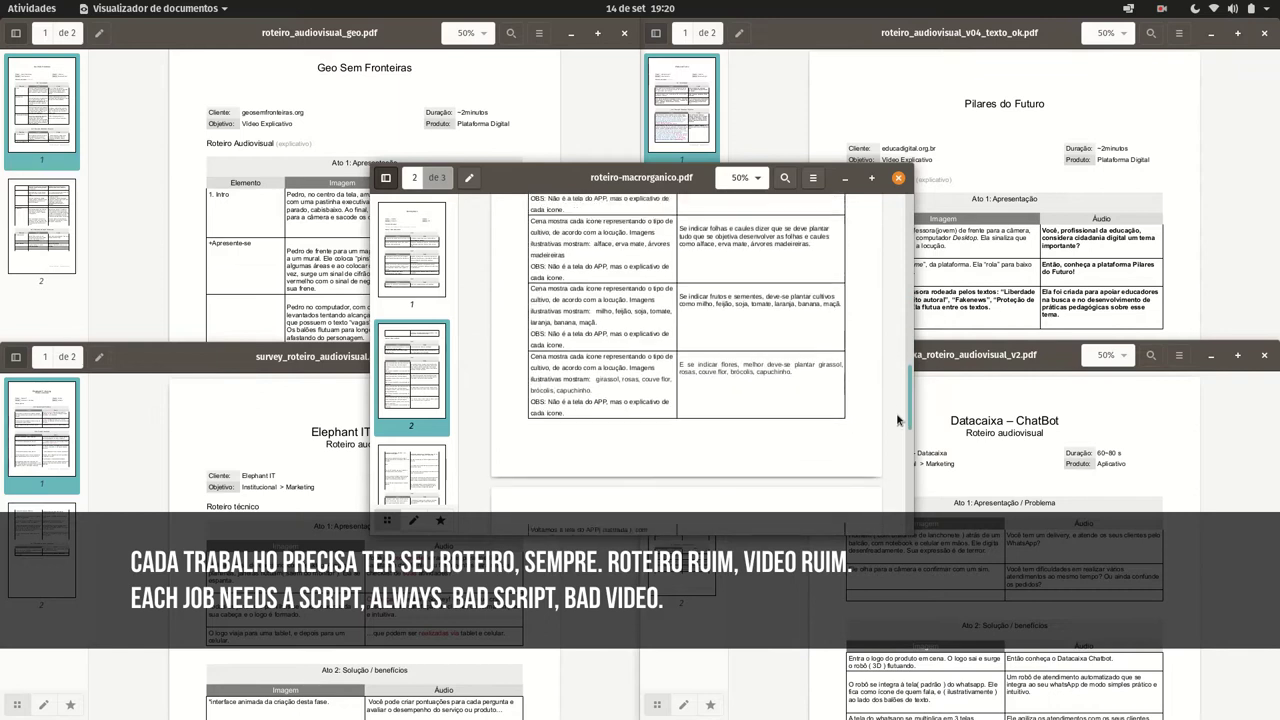
scroll(893, 466, "up", 3)
scroll(893, 440, "up", 3)
scroll(893, 410, "up", 3)
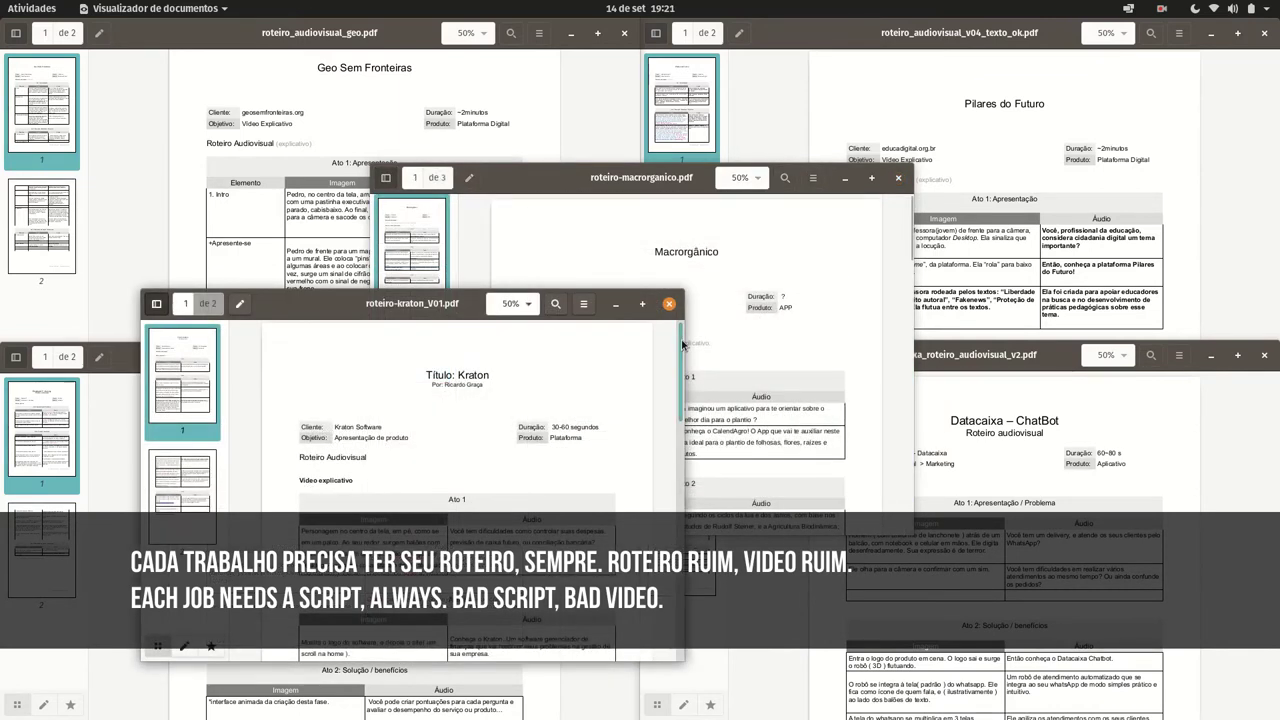
left_click_drag(682, 344, 681, 408)
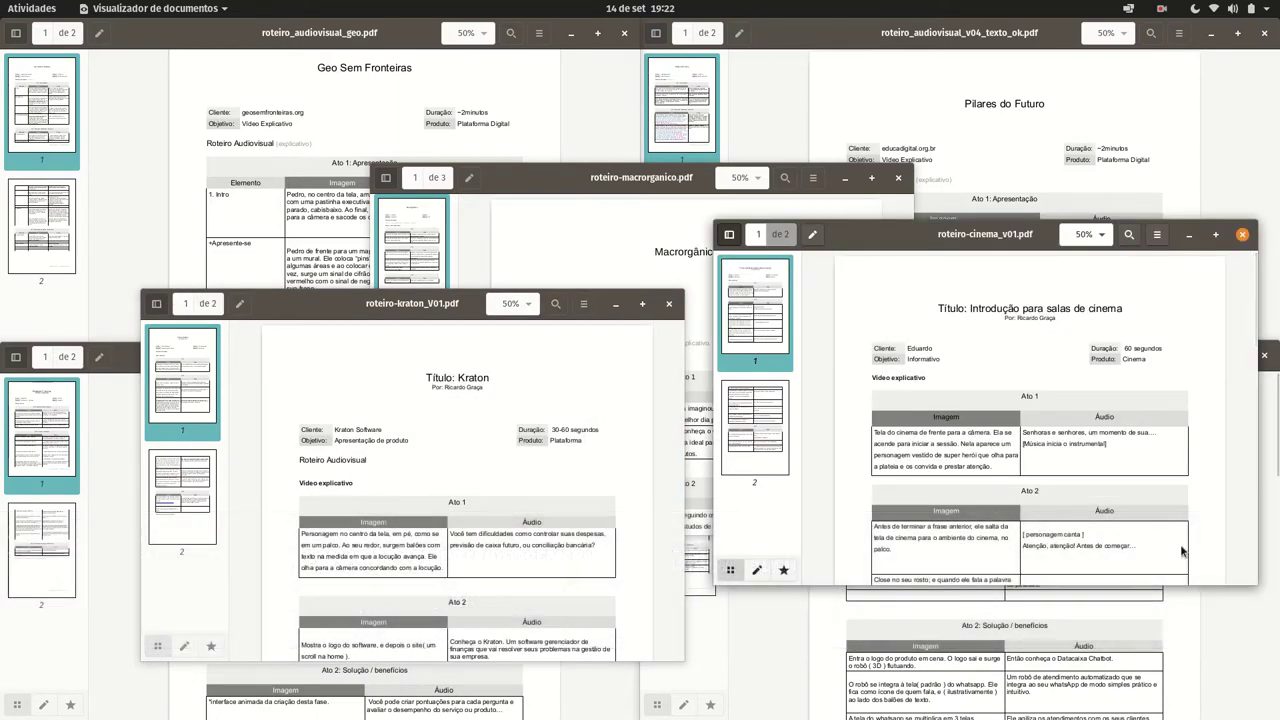
scroll(1243, 358, "down", 5)
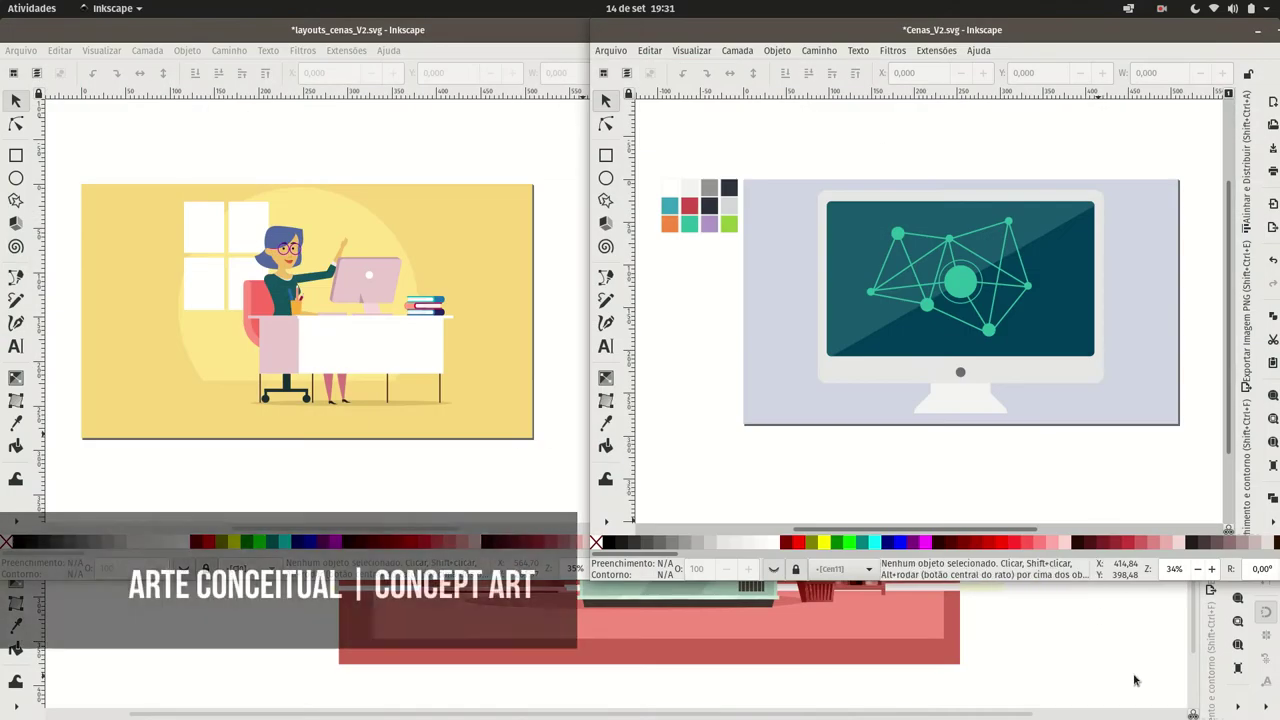
- Raise the layouts_cenas_V2, Cenas_V2 and layout-cenas_v3 windows, maximize layout-cenas_v3, and show Cen9
left_click(532, 139)
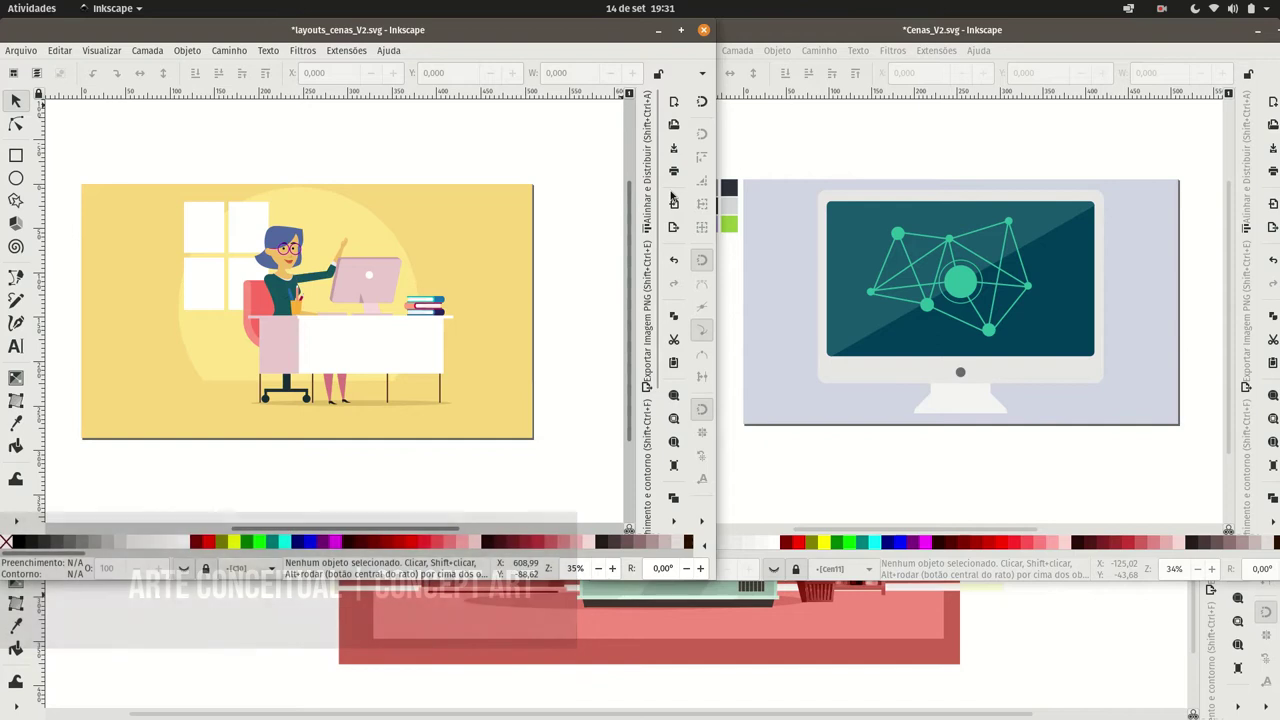
left_click(942, 123)
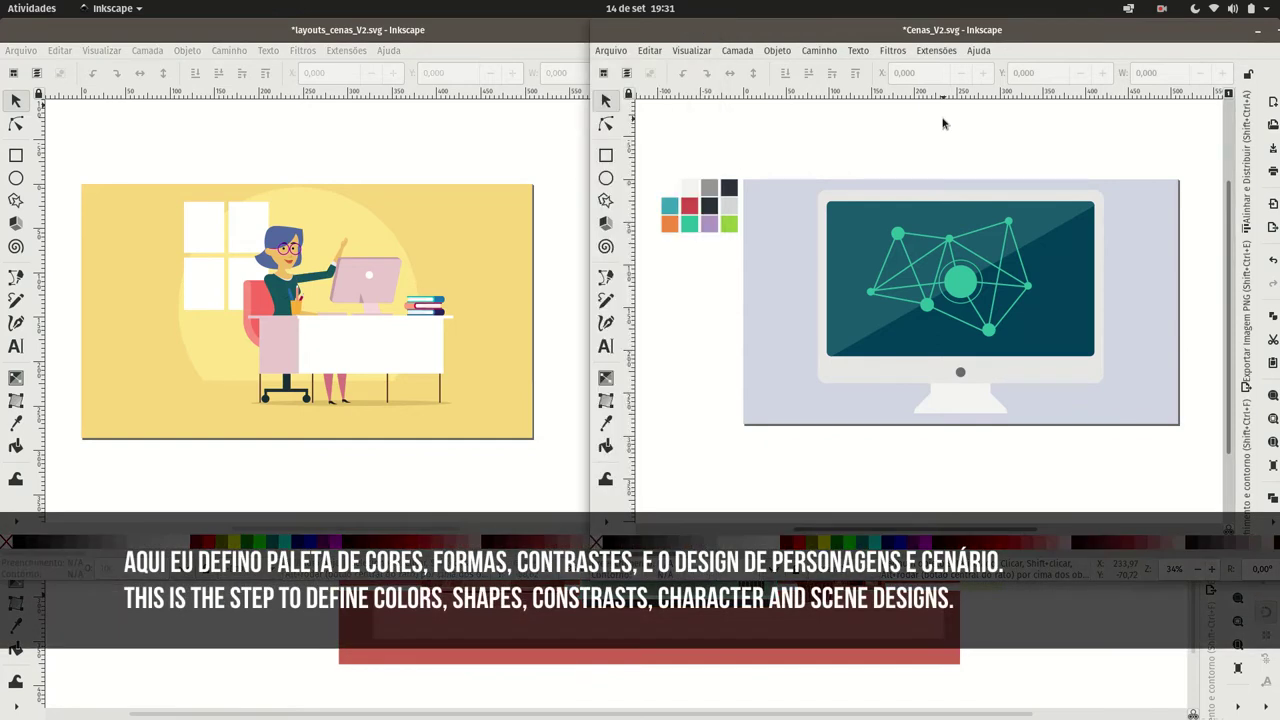
left_click(1061, 661)
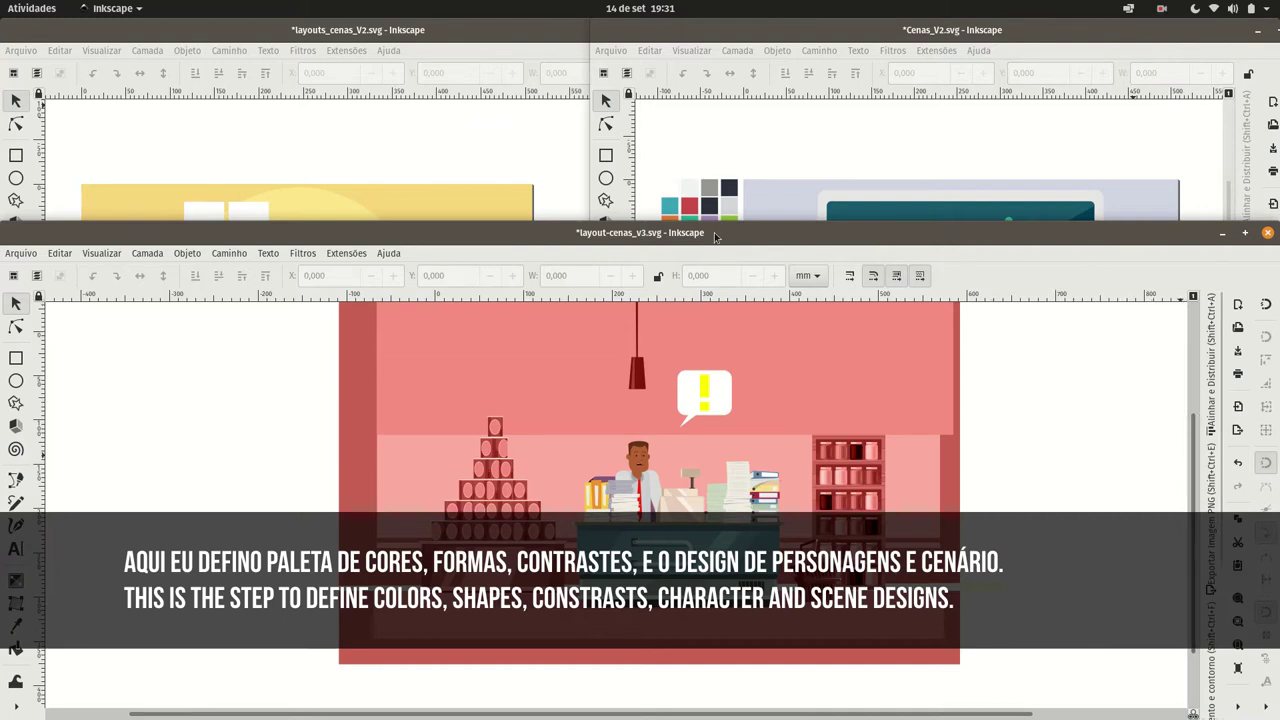
left_click_drag(706, 226, 745, 7)
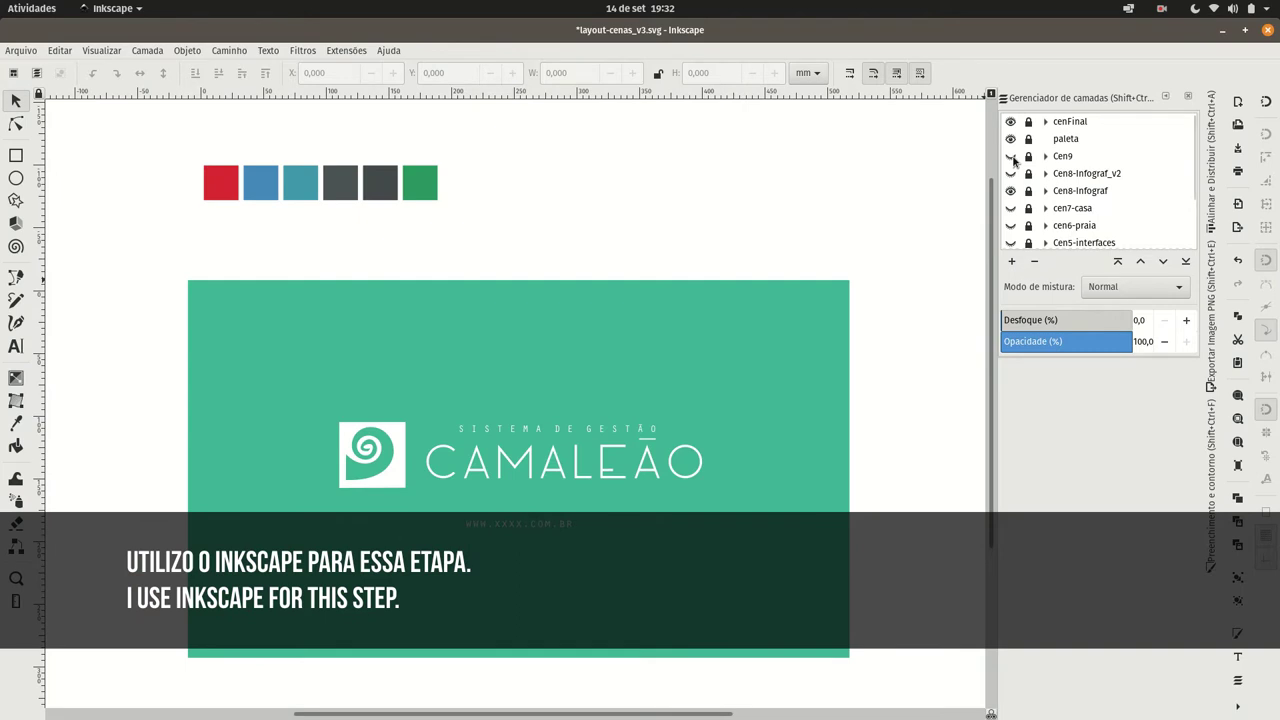
left_click(1011, 157)
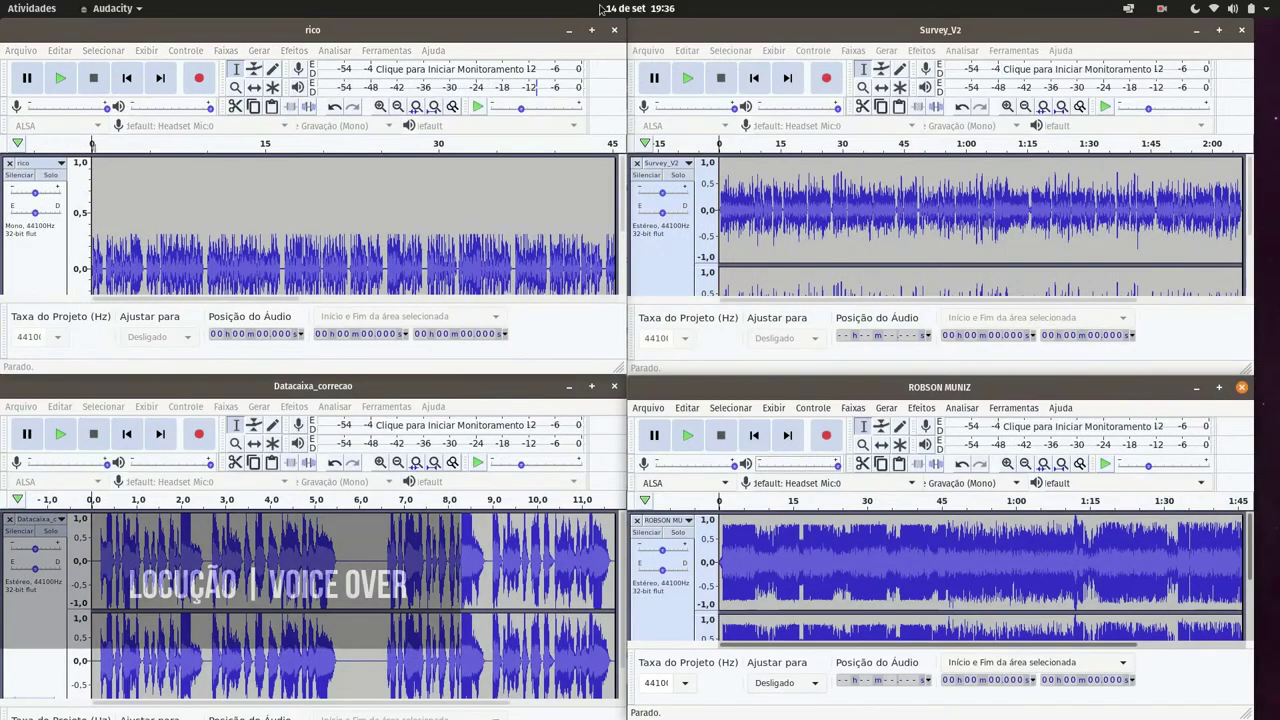
- Check the rico and Survey_V2 recordings, then zoom the Datacaixa_correcao timeline out to 22 seconds
left_click(605, 224)
scroll(614, 228, "down", 2)
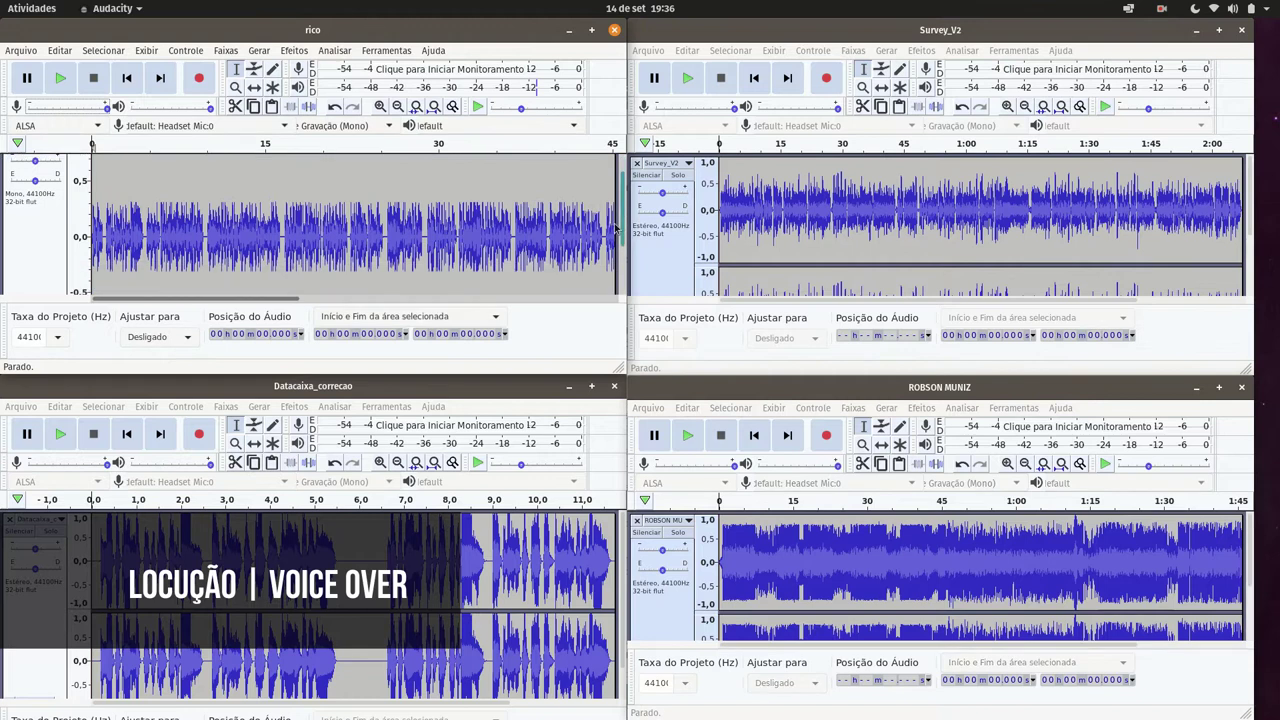
left_click(1245, 195)
scroll(1234, 224, "down", 4)
scroll(1234, 224, "up", 1)
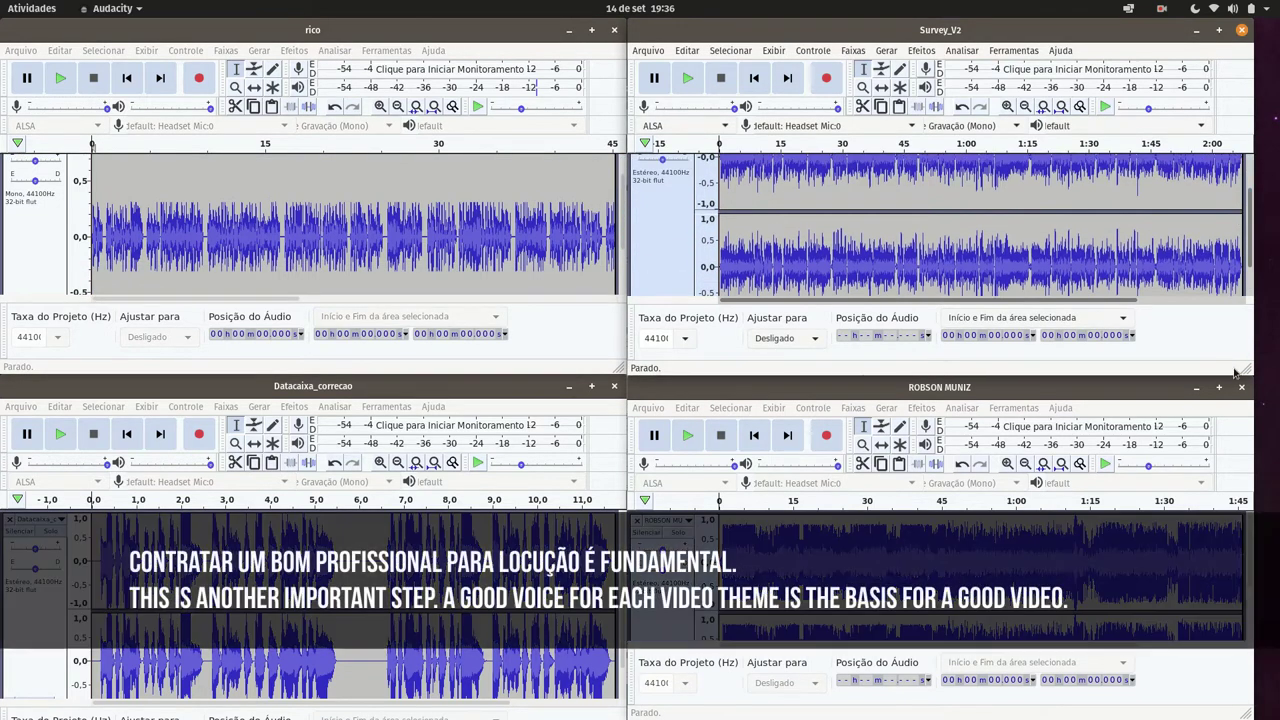
left_click(1248, 555)
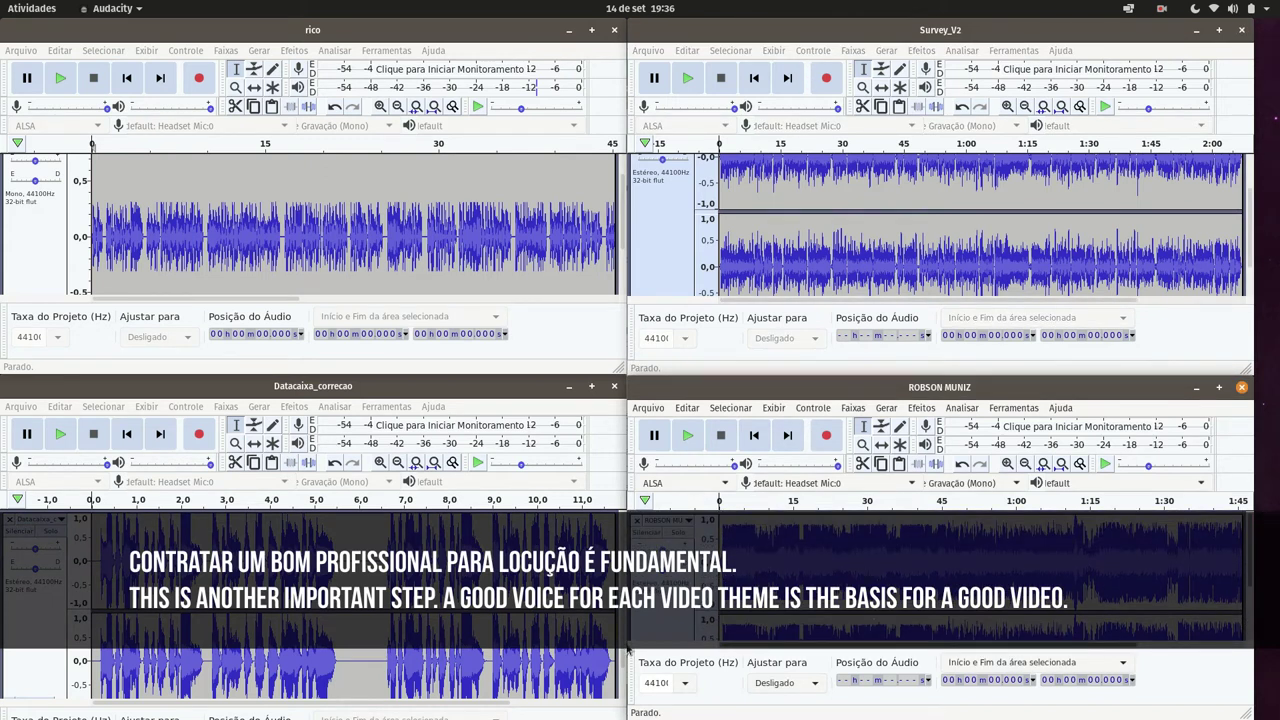
left_click(397, 462)
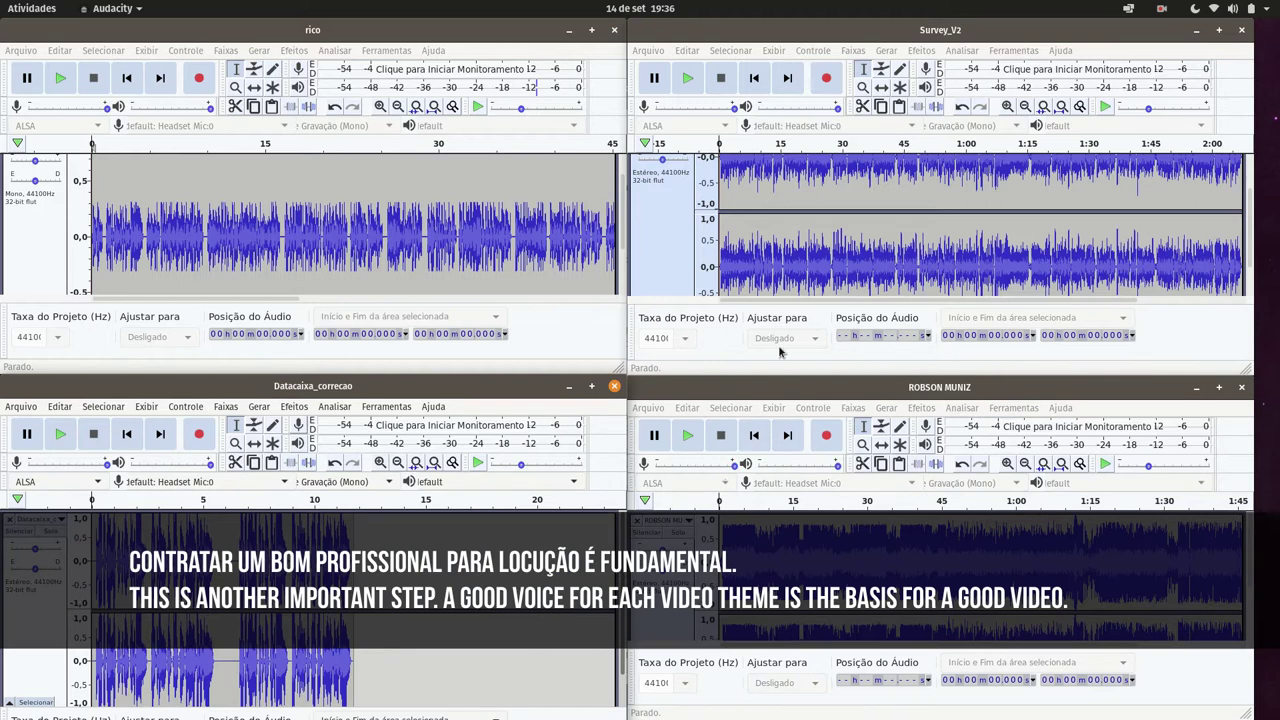
left_click_drag(1247, 230, 1250, 213)
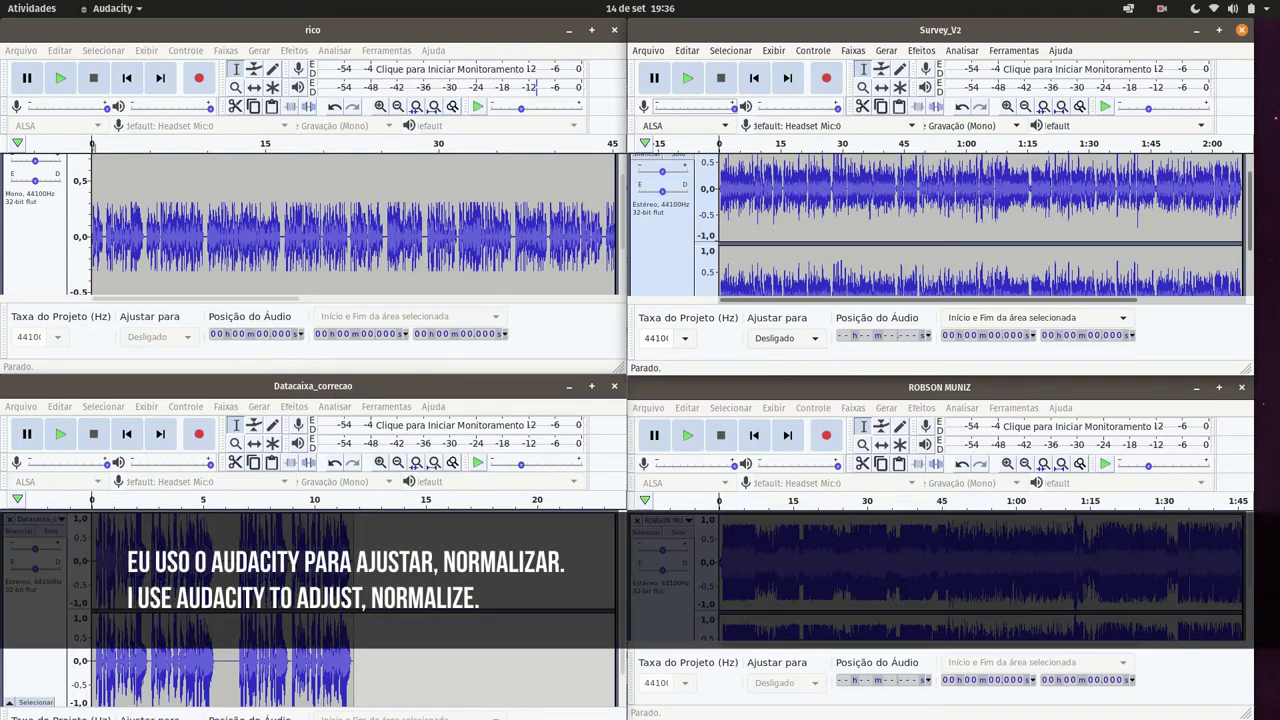
- Select the whole Datacaixa_correcao clip and apply the Compressor effect to it
left_click(35, 702)
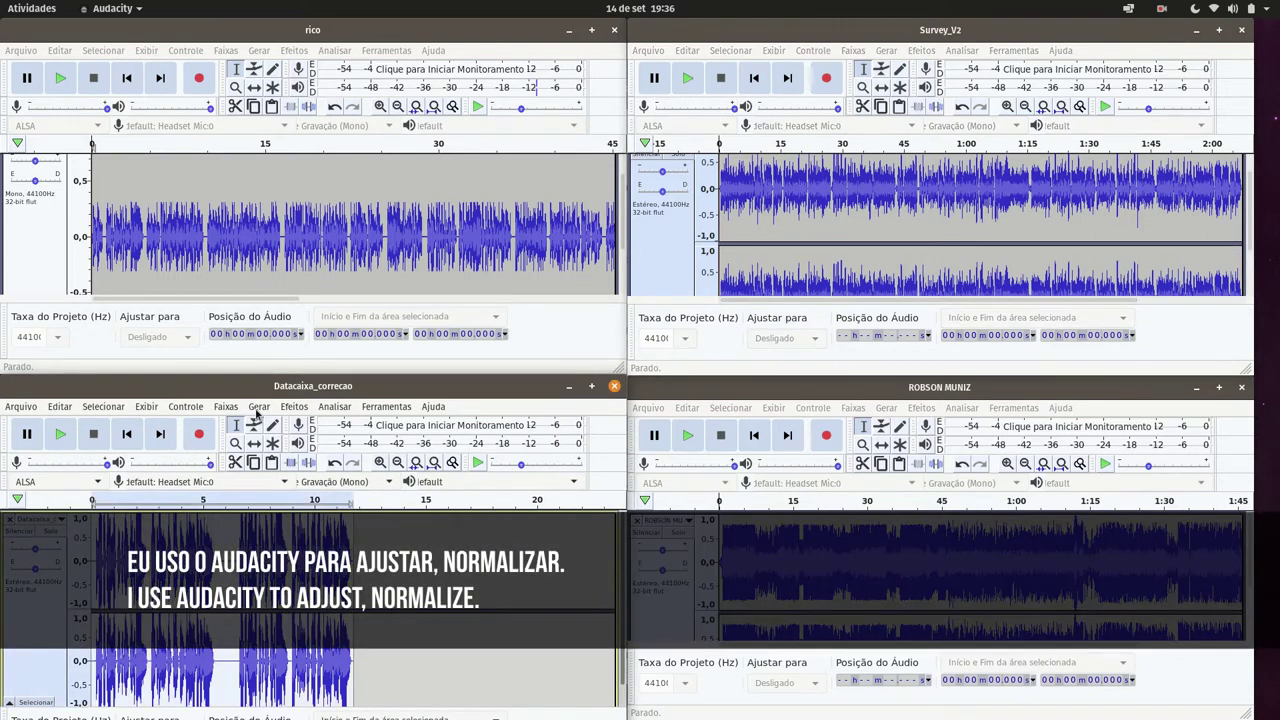
left_click(293, 407)
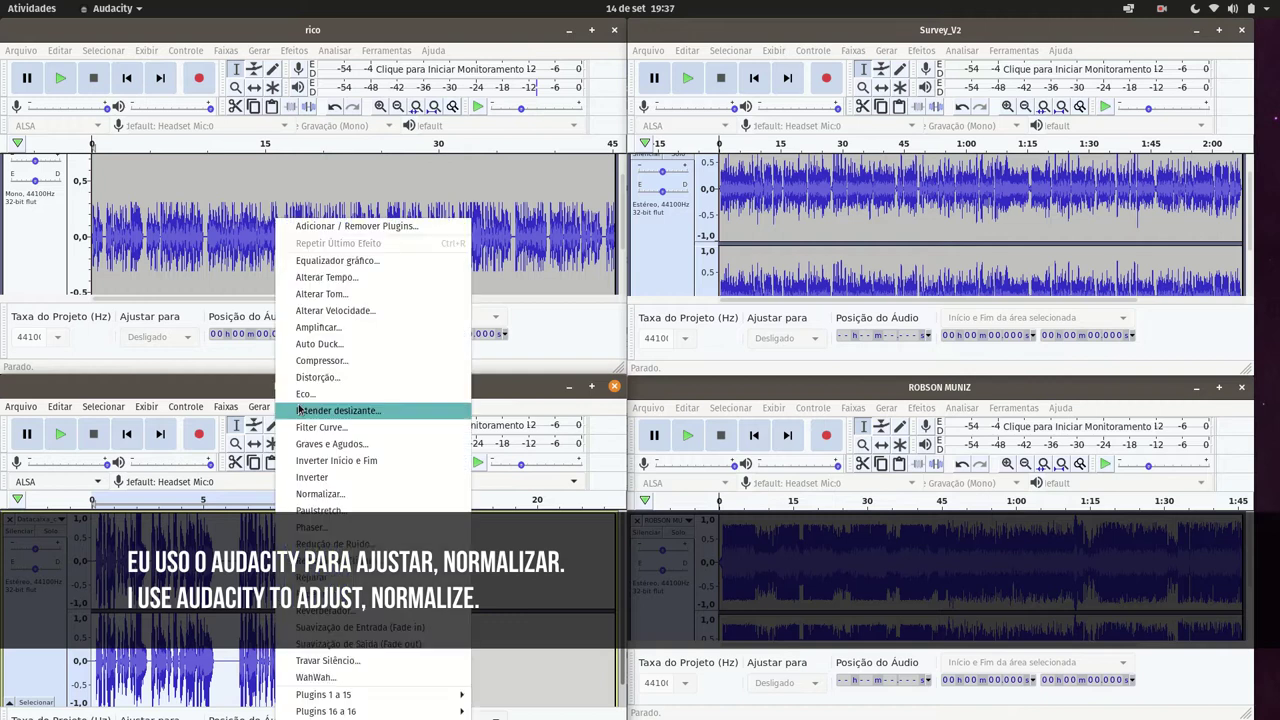
left_click(320, 360)
left_click(425, 703)
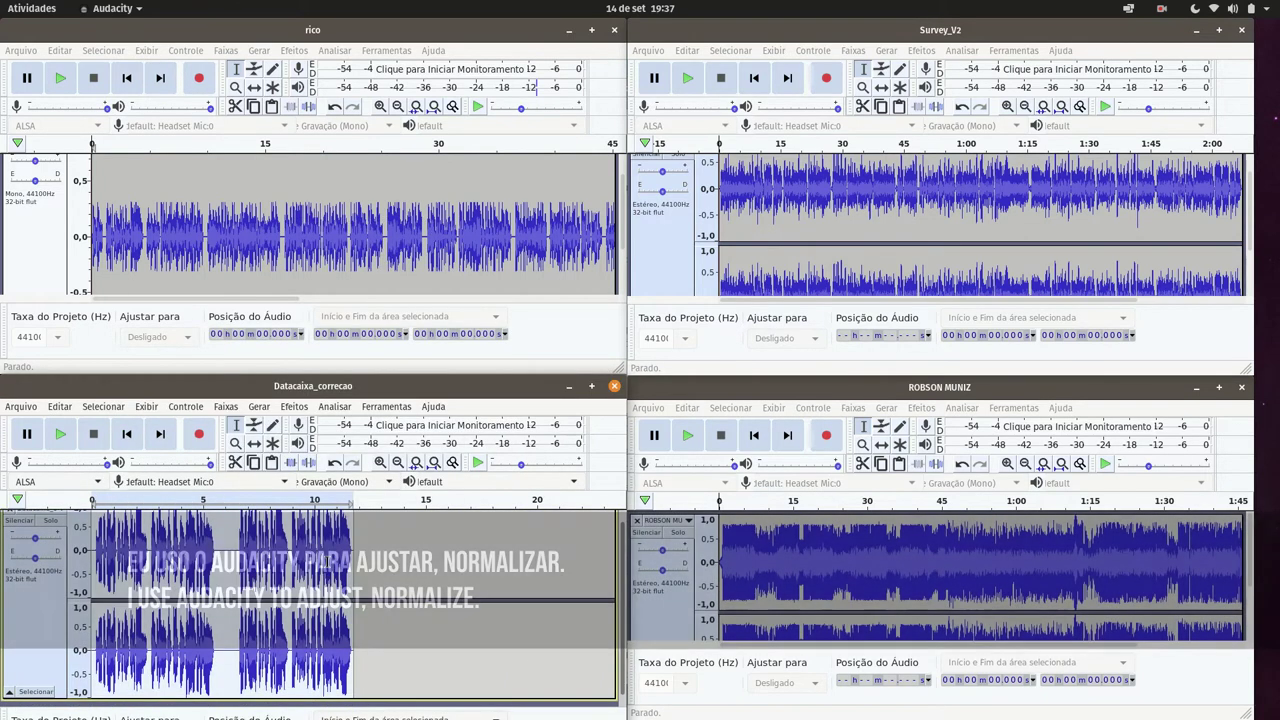
left_click(295, 407)
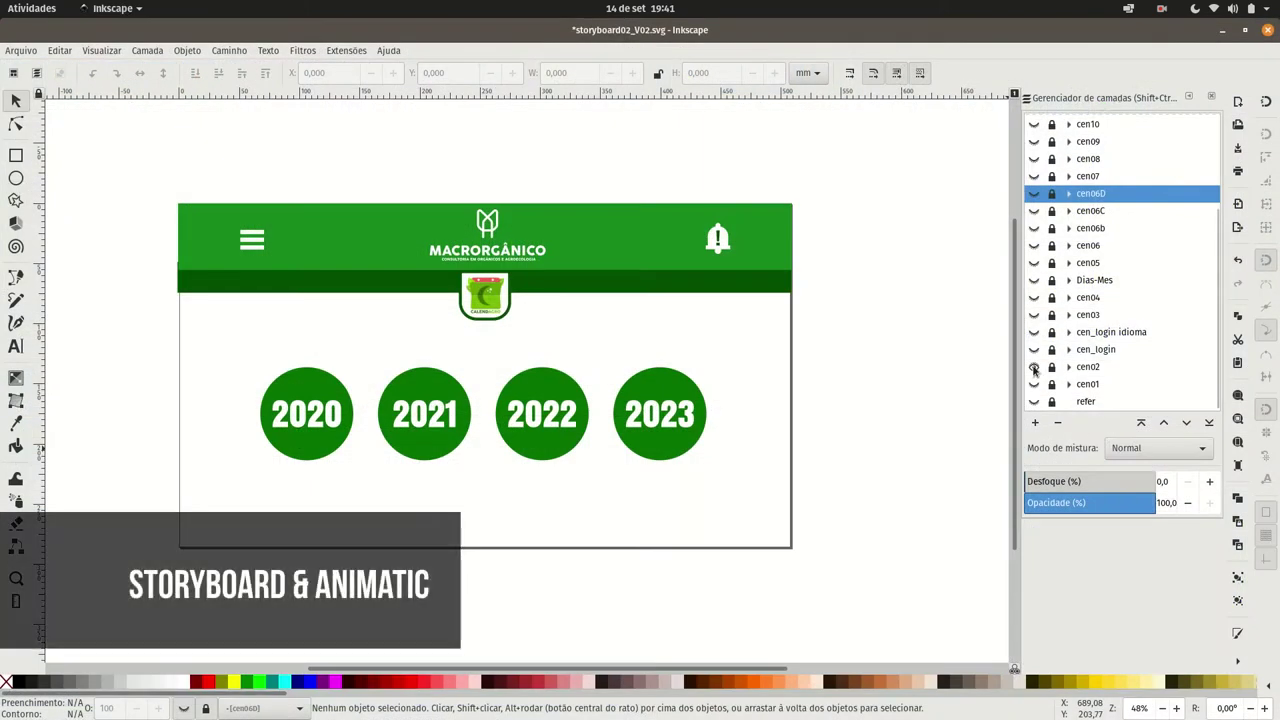
- Preview cen02, cen_login, cen_login idioma, cen03 and cen04 in turn, then show the handshake layer
left_click(1034, 366)
left_click(1034, 349)
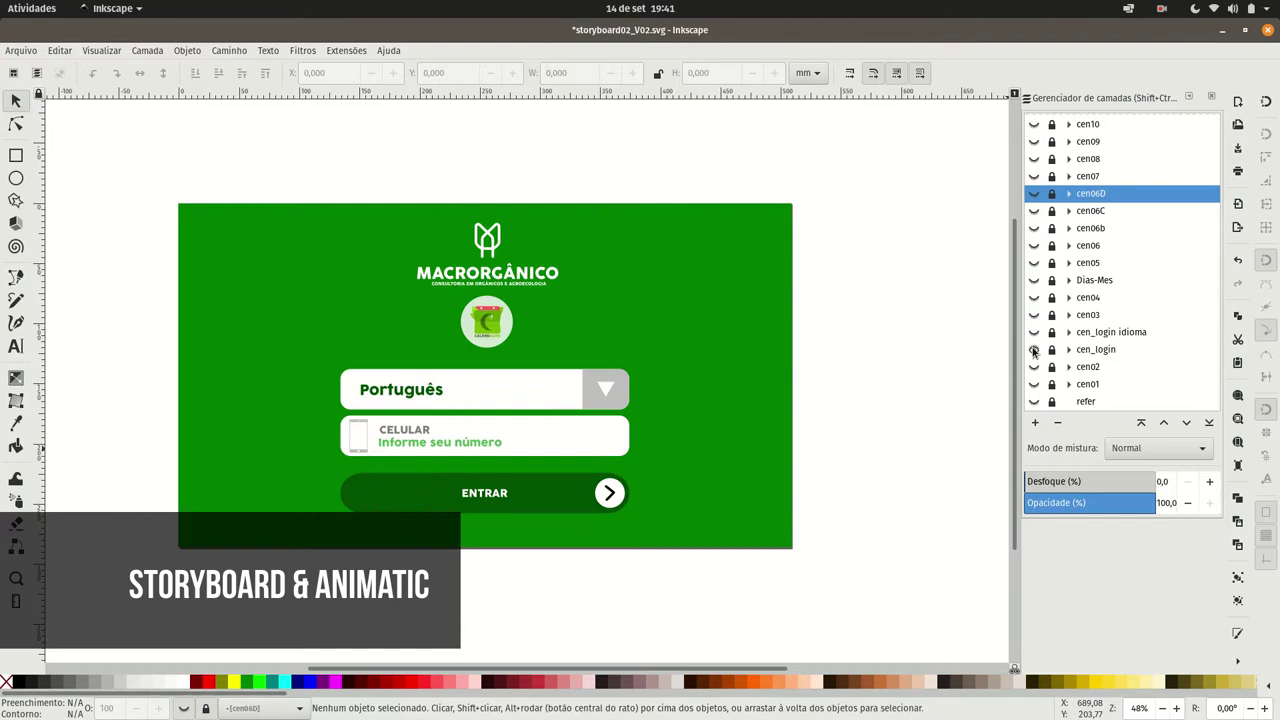
left_click(1034, 349)
left_click(1034, 332)
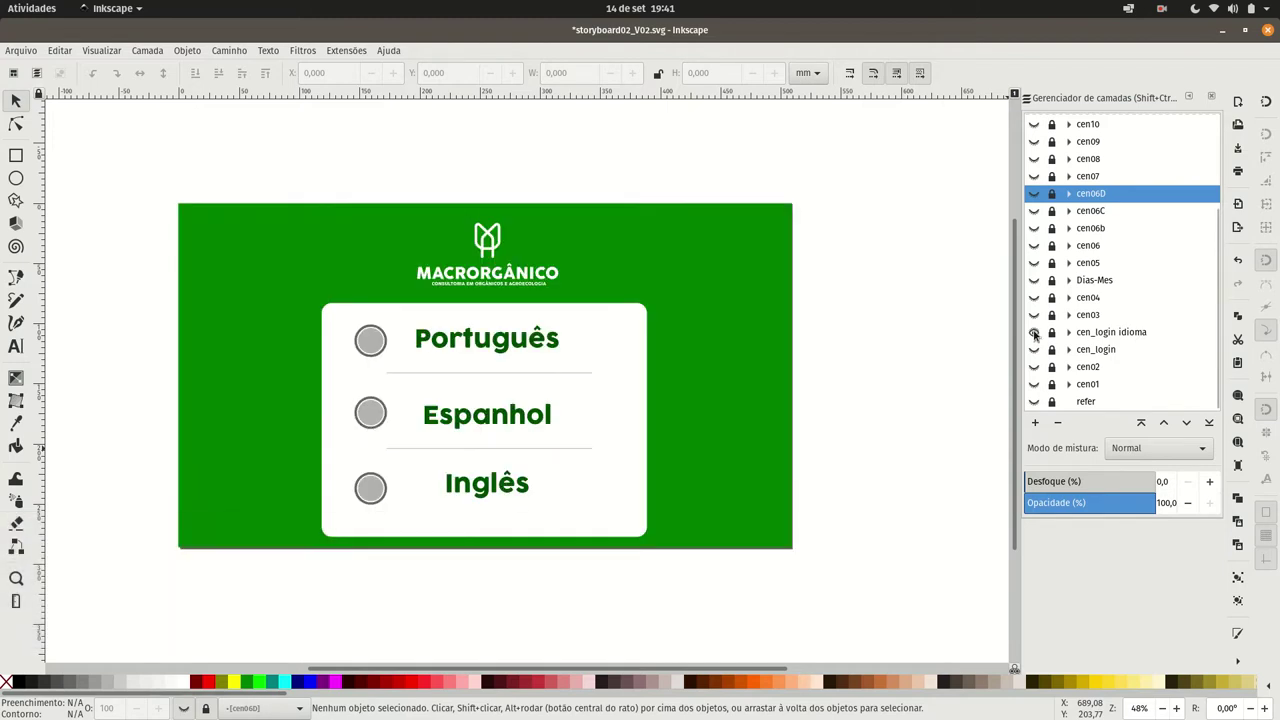
left_click(1034, 332)
left_click(1034, 315)
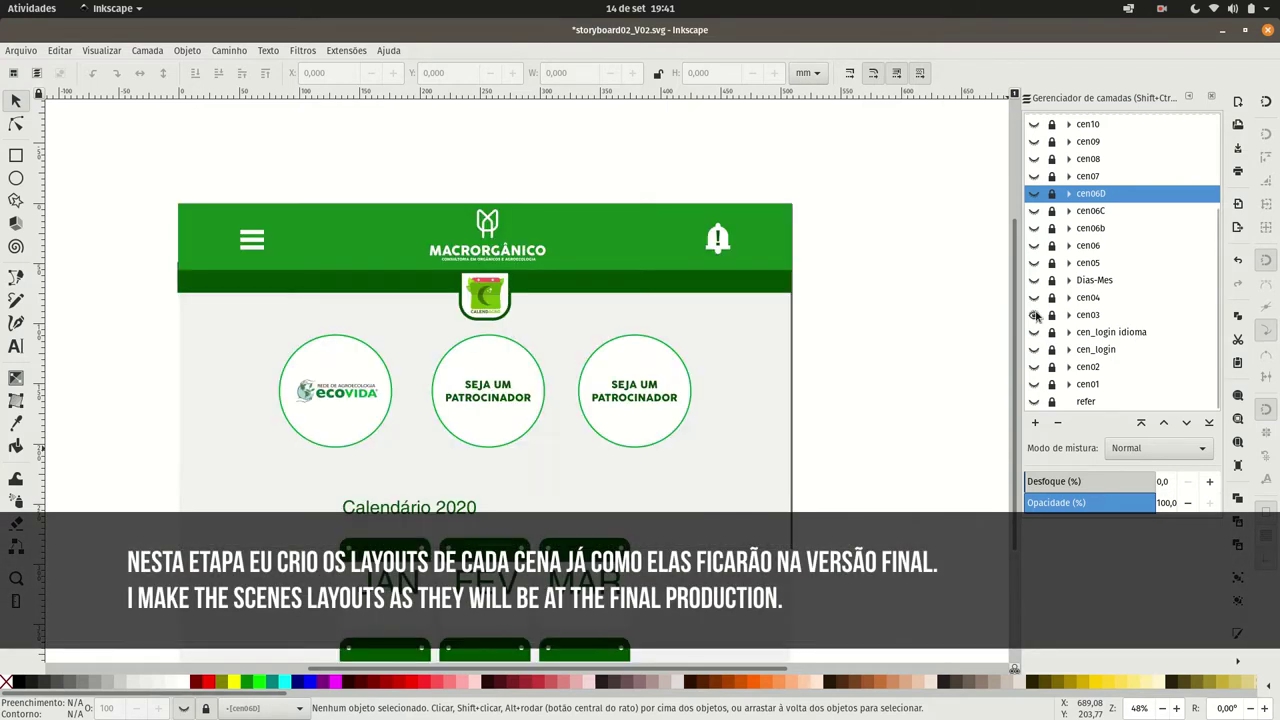
left_click(1034, 315)
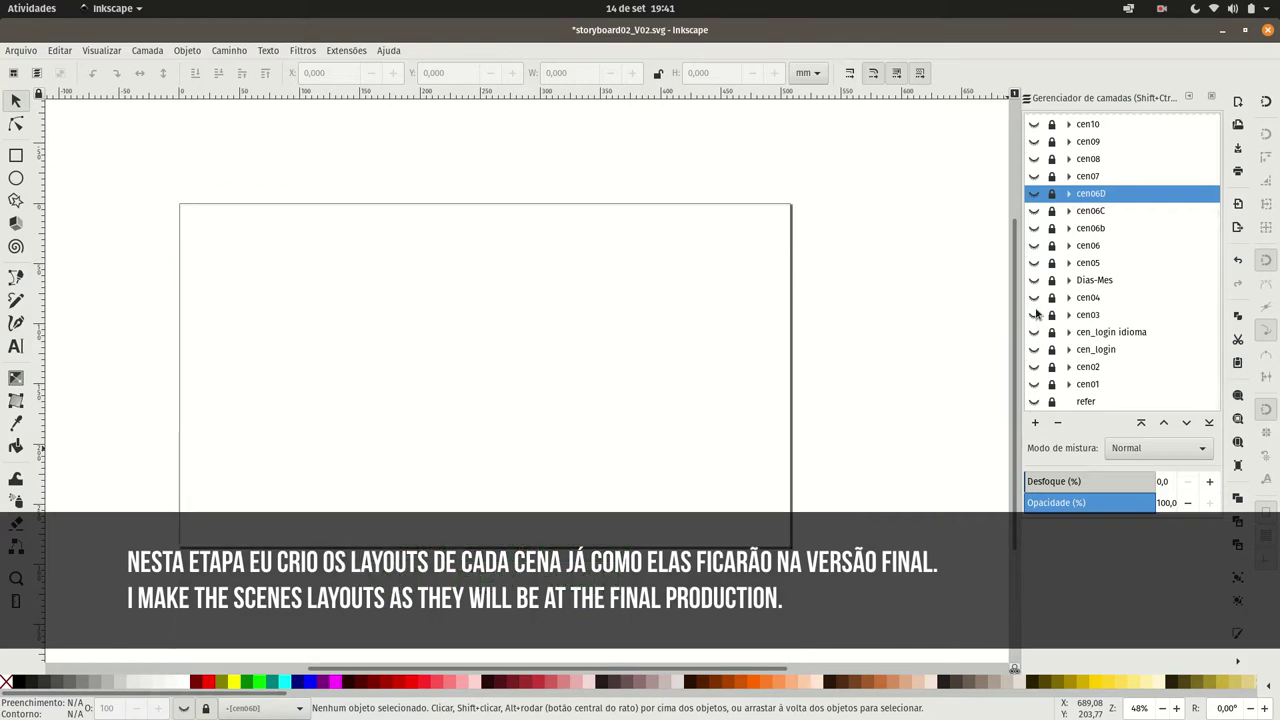
left_click(1034, 298)
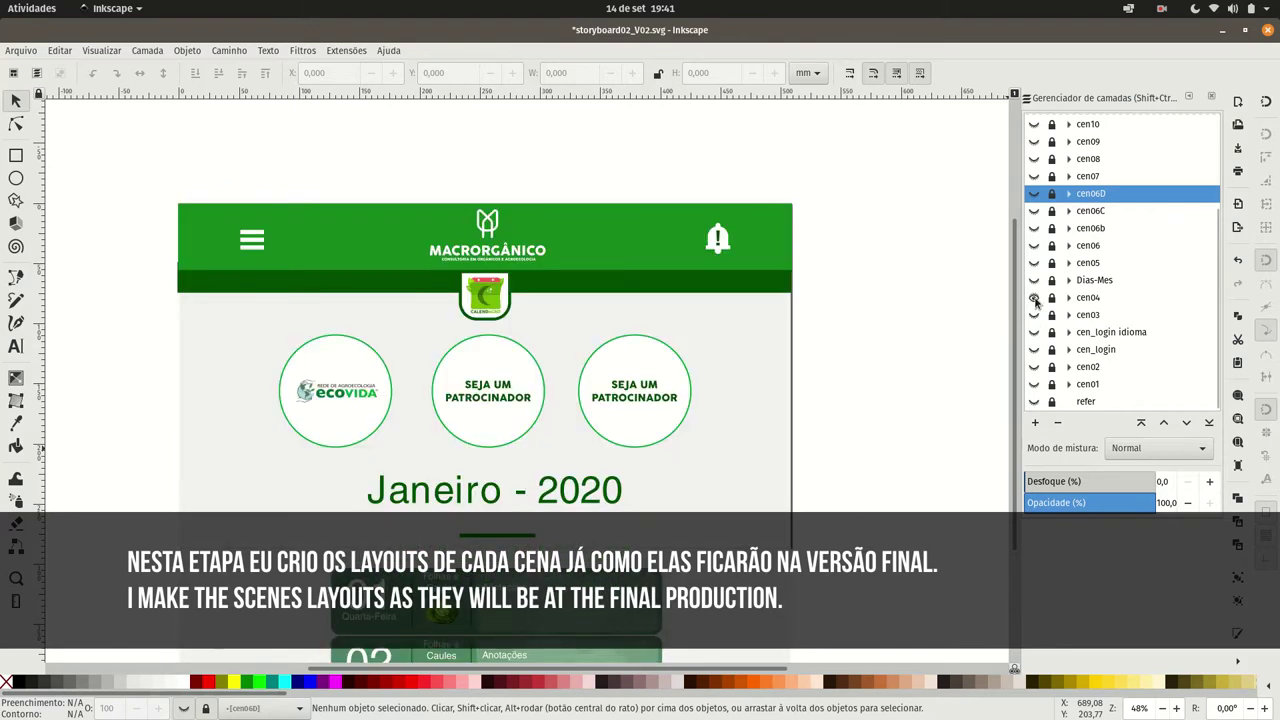
scroll(1036, 302, "up", 5)
left_click(1034, 156)
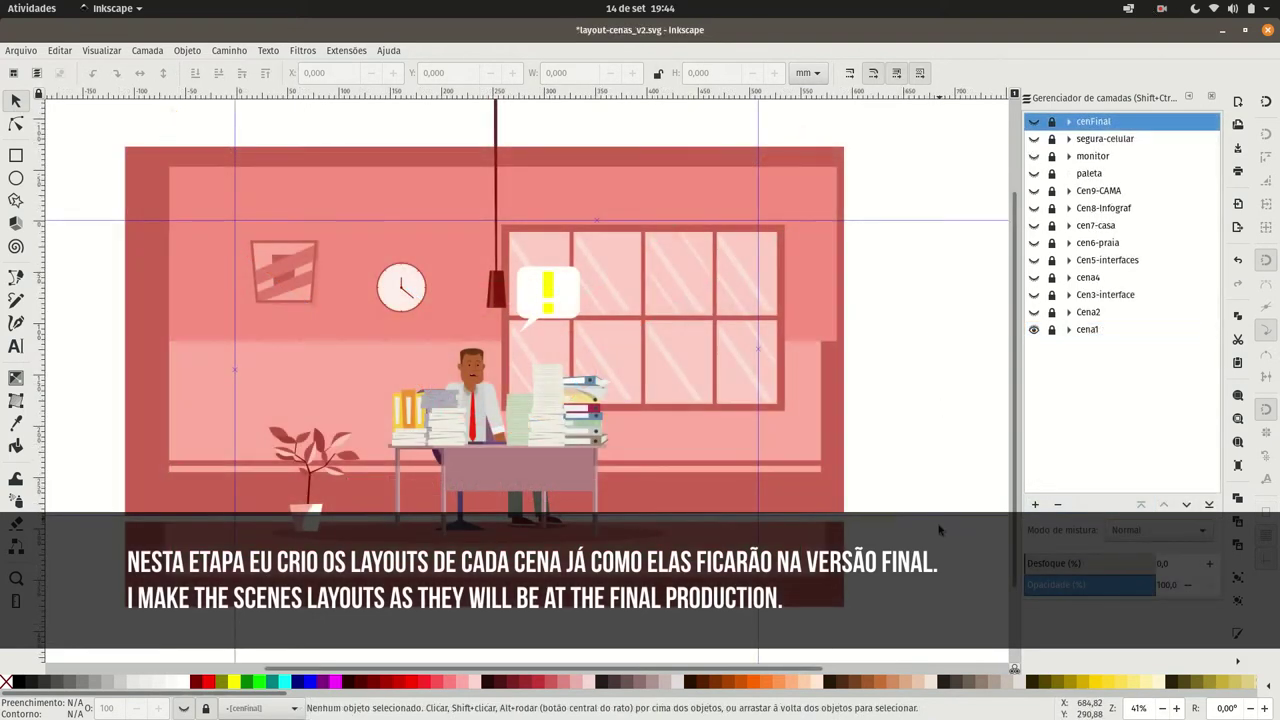
- Step through the cena1, Cena2 and Cen3-interface layers, leaving the cen6-praia beach scene showing
left_click(1034, 330)
left_click(1034, 312)
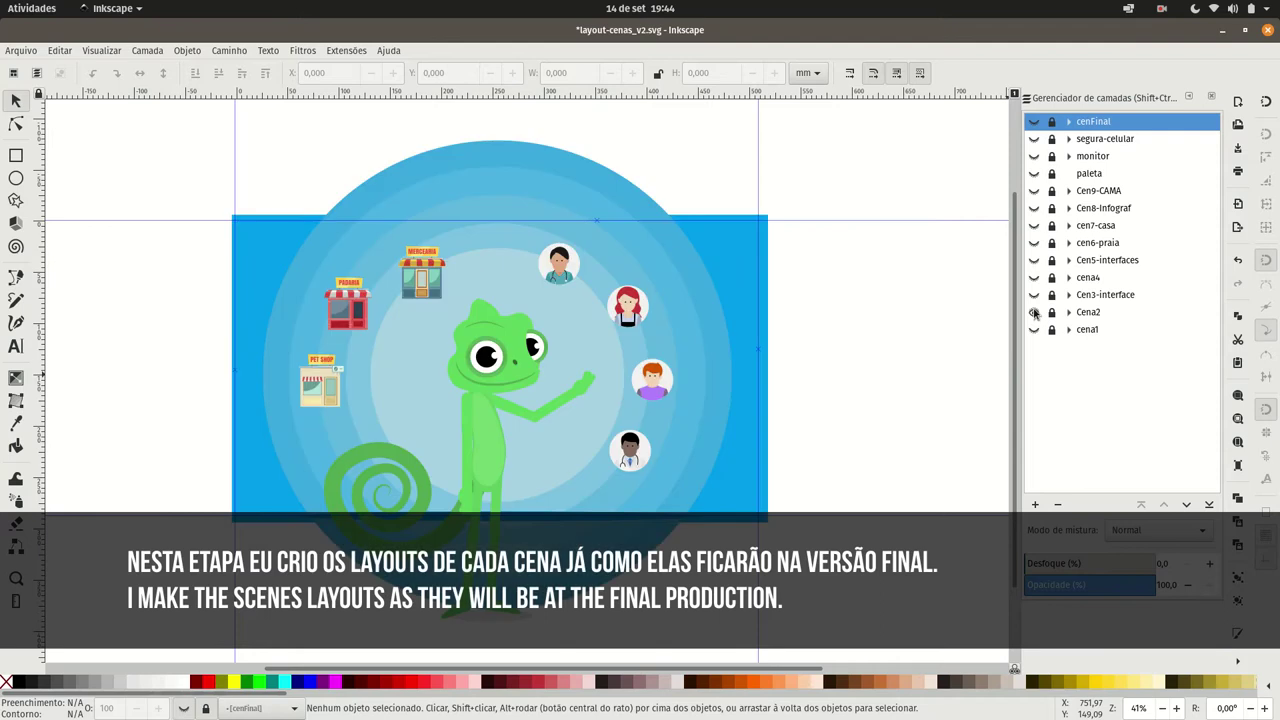
left_click(1034, 312)
left_click(1034, 295)
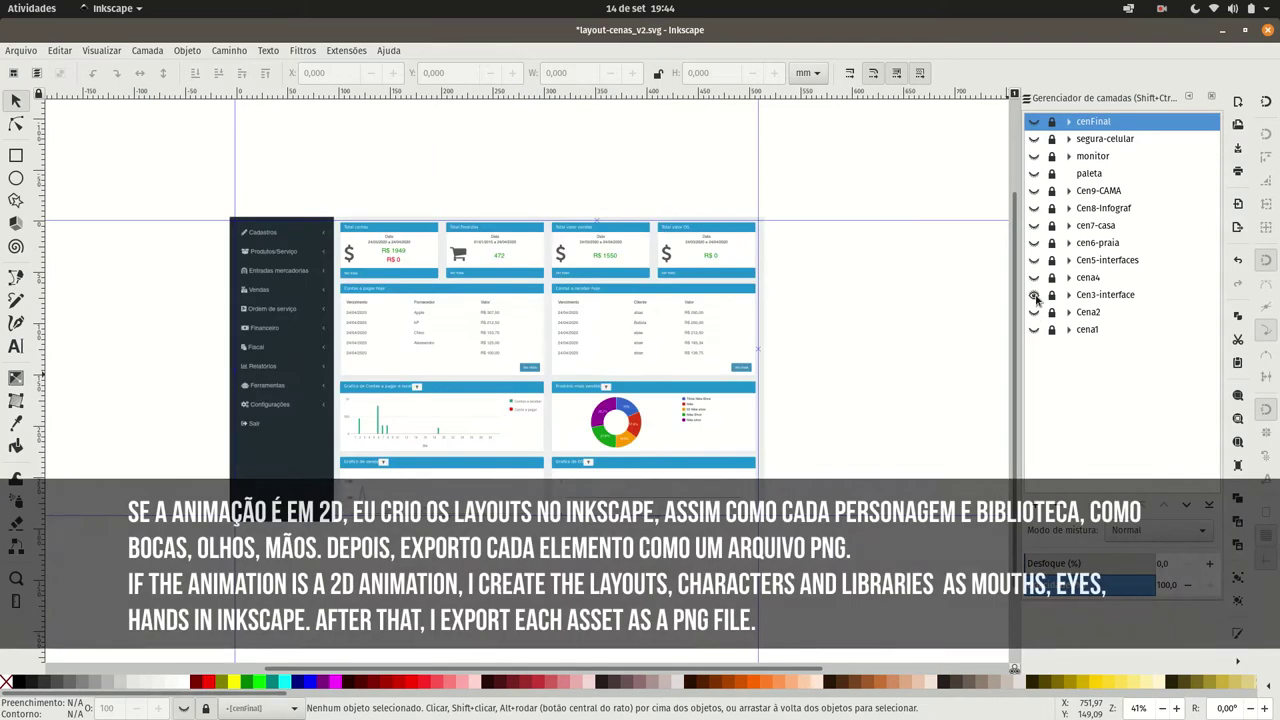
left_click(1034, 295)
left_click(1034, 243)
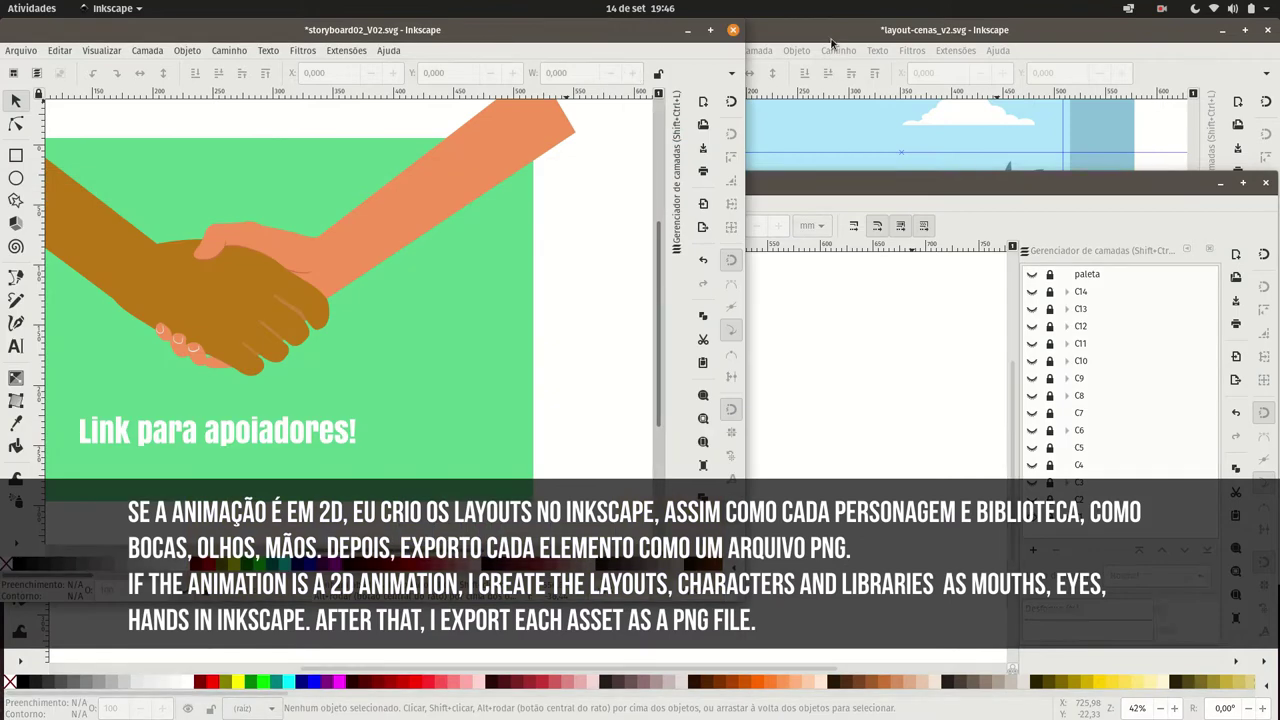
- In the other layout-cenas file, preview the C6 classroom and C7 website layers
left_click(831, 43)
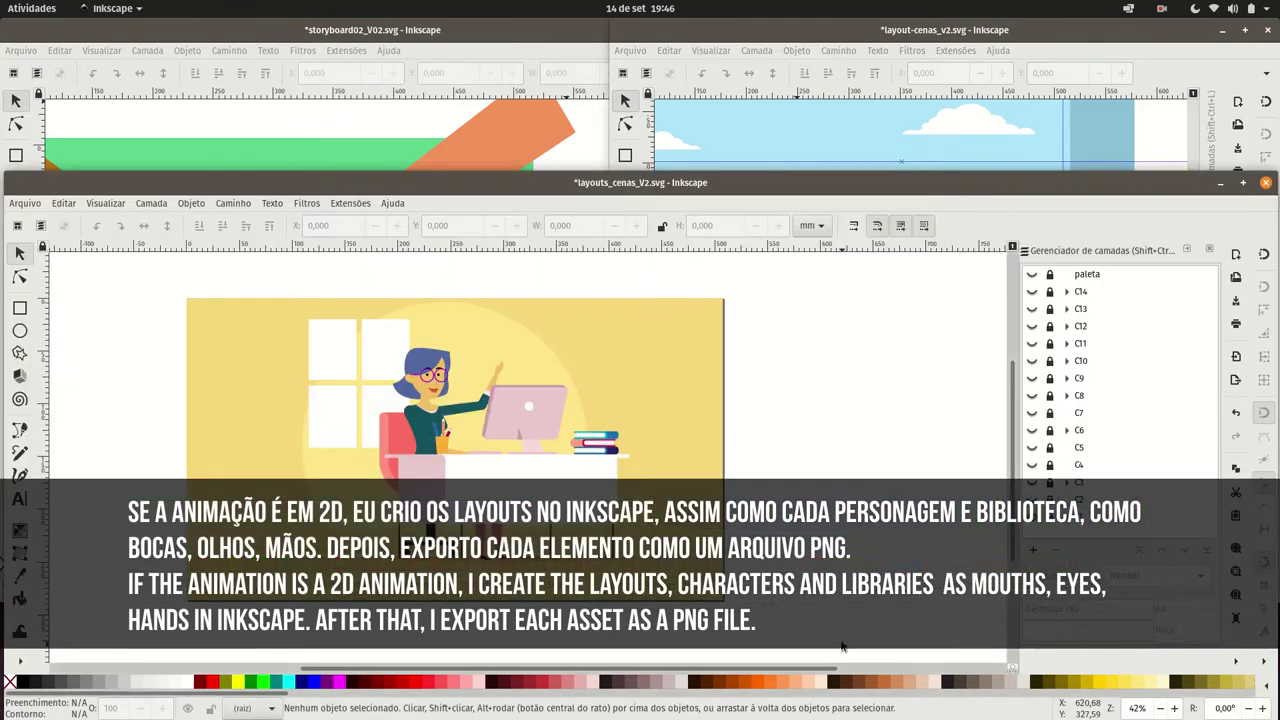
left_click(1031, 430)
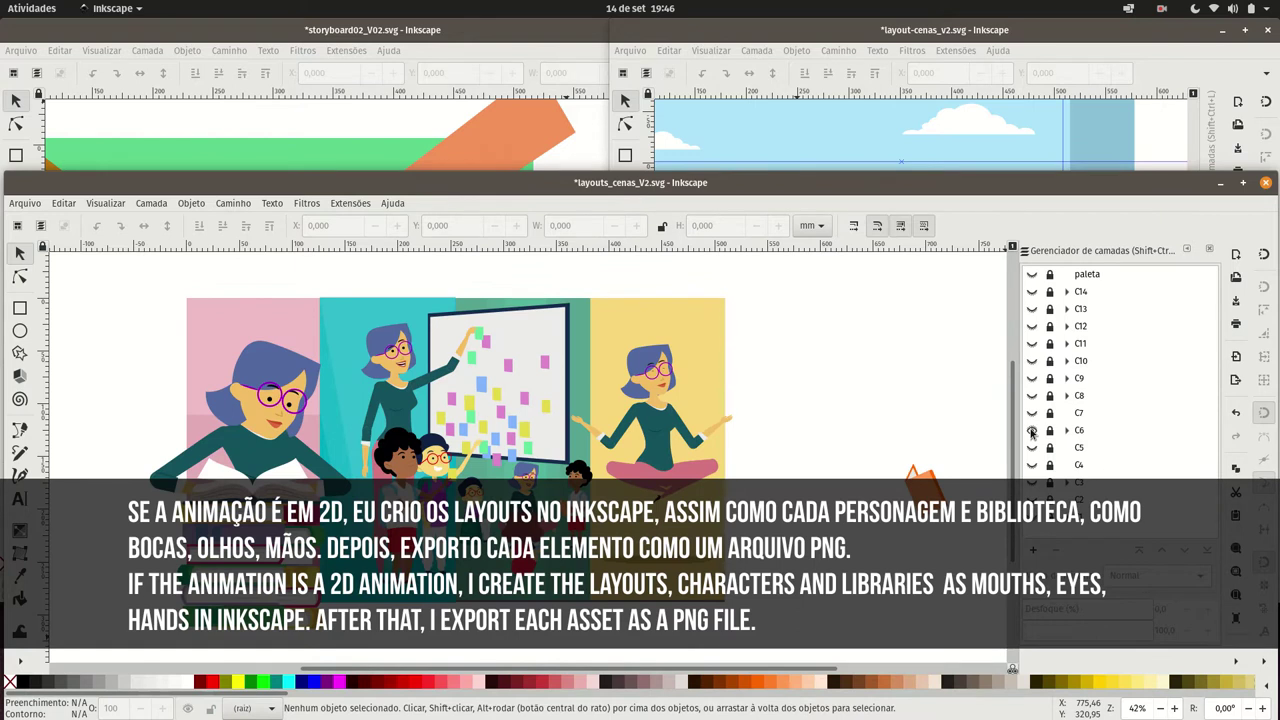
left_click(1031, 431)
left_click(1032, 413)
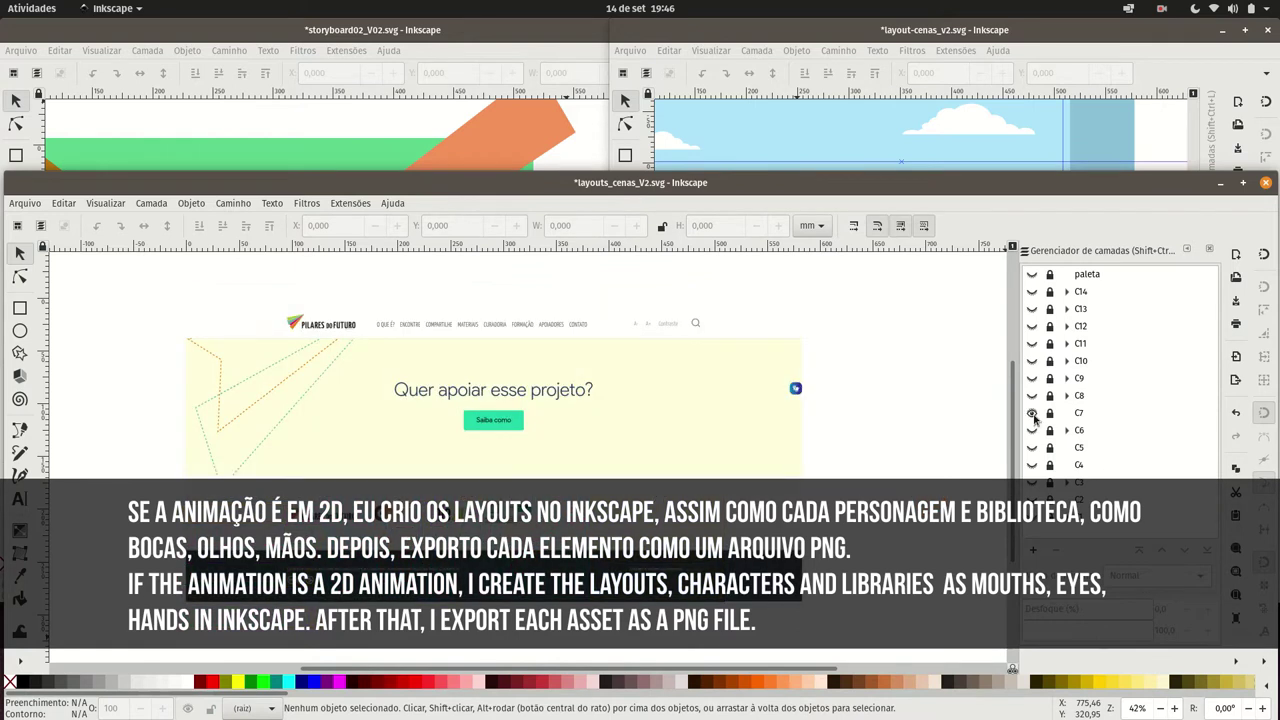
left_click(1032, 413)
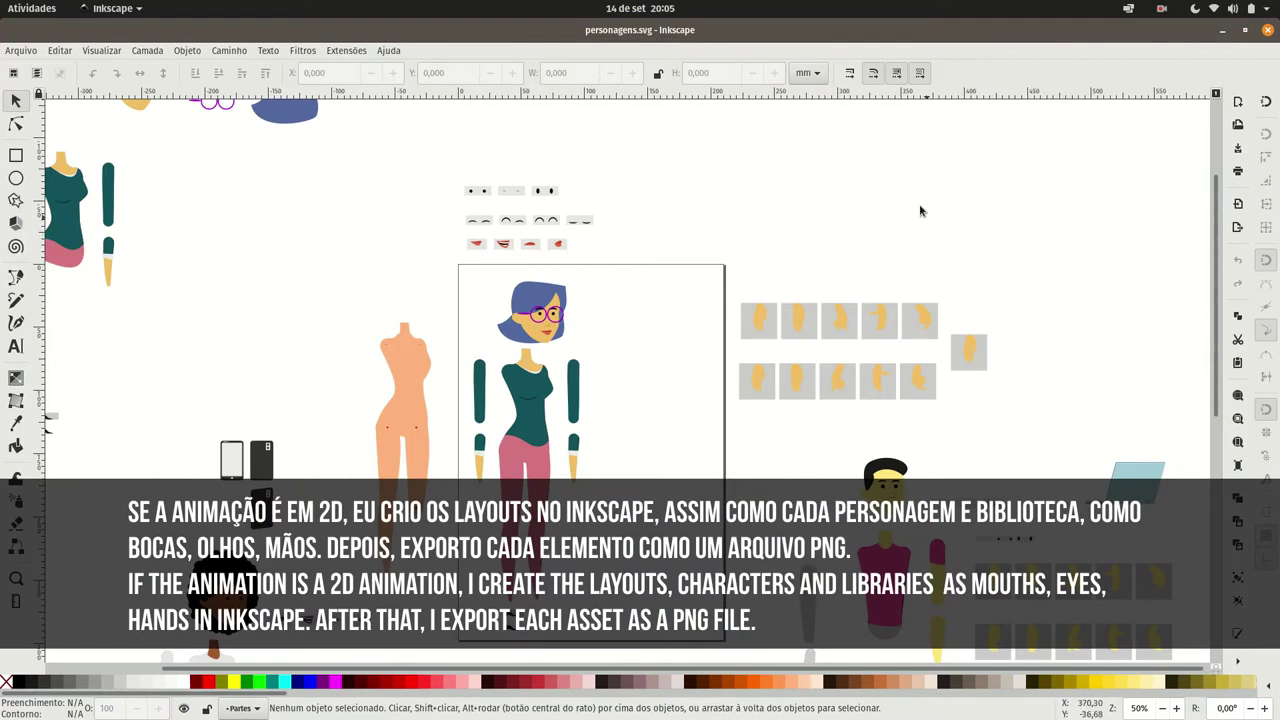
scroll(863, 223, "up", 3)
scroll(951, 306, "left", 5)
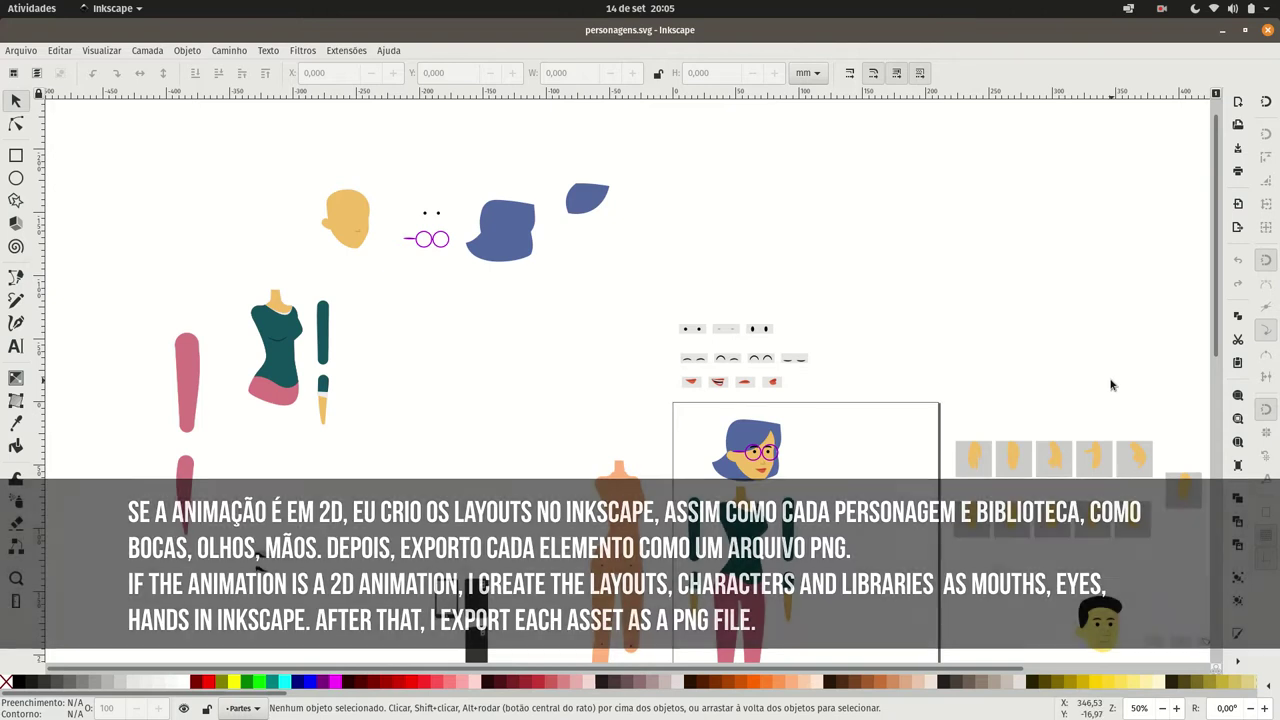
mouse_move(1110, 385)
left_mouse_down()
mouse_move(982, 310)
mouse_move(963, 229)
left_mouse_up()
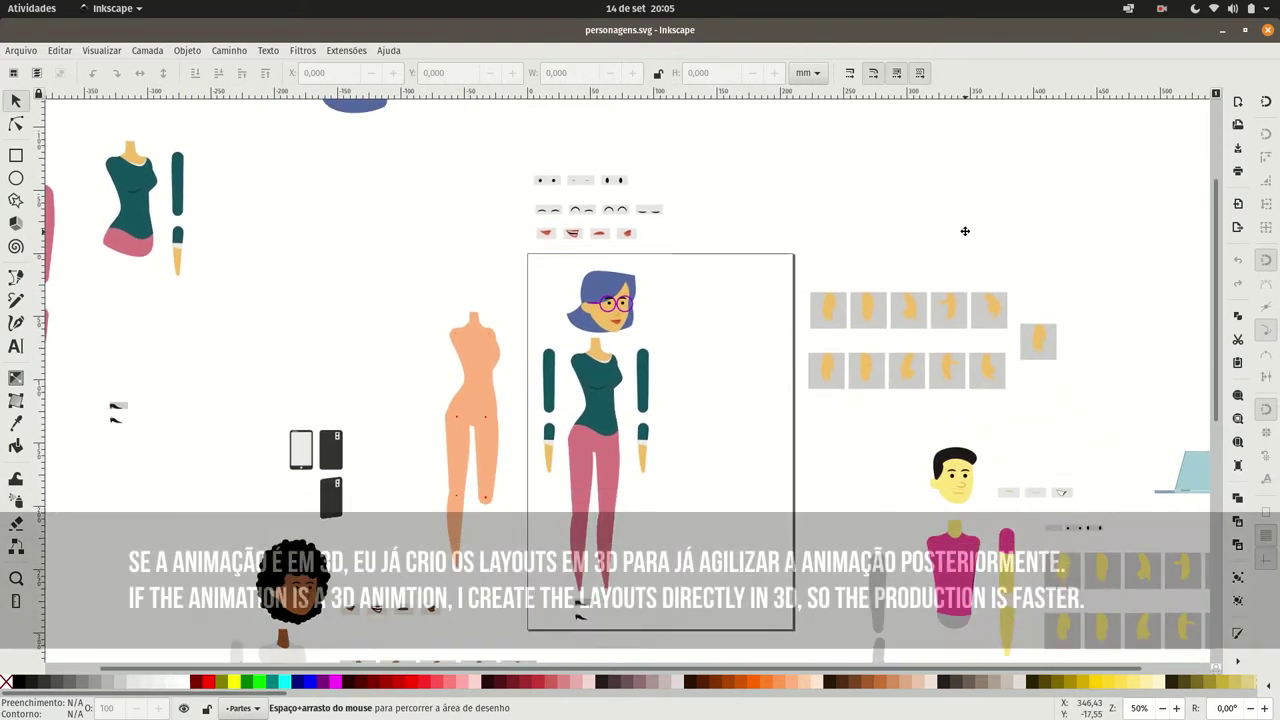
left_click_drag(986, 366, 960, 338)
left_click_drag(1007, 462, 901, 339)
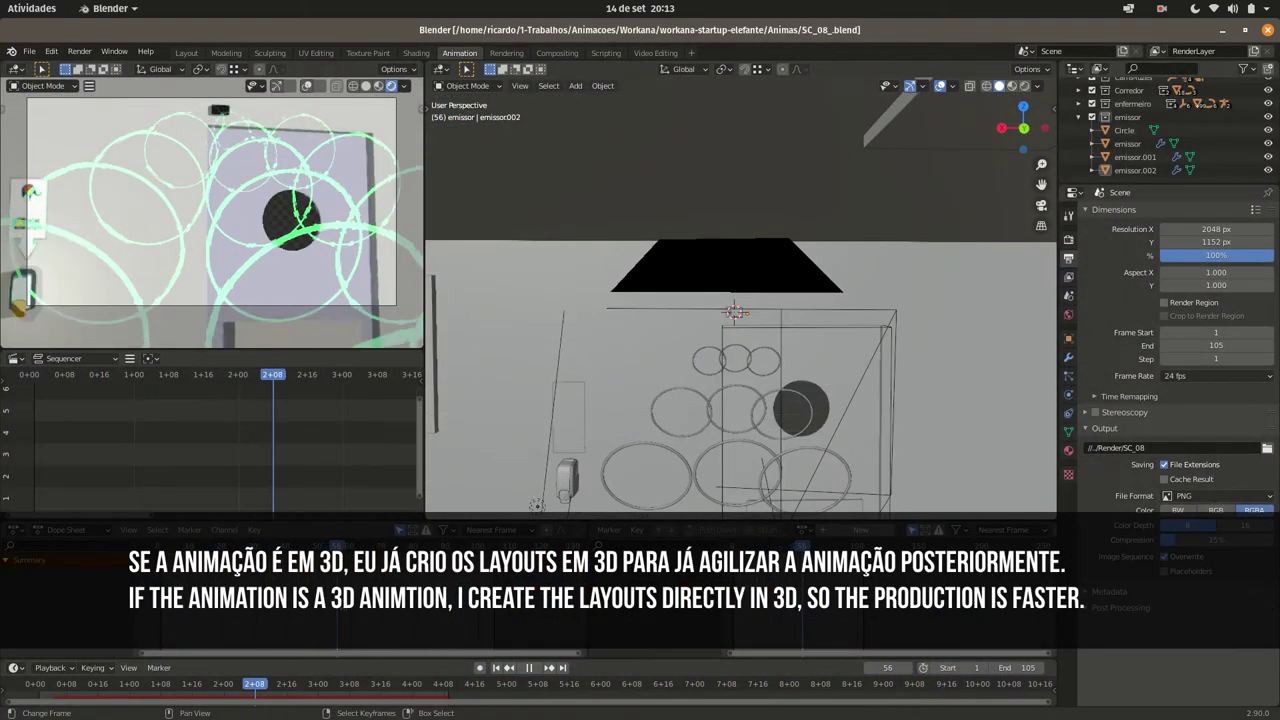
- Pause the emitter shot at frame 61, orbit and replay it, then scrub the badge shot to frame 308
key("space")
middle_click_drag(847, 374, 630, 380)
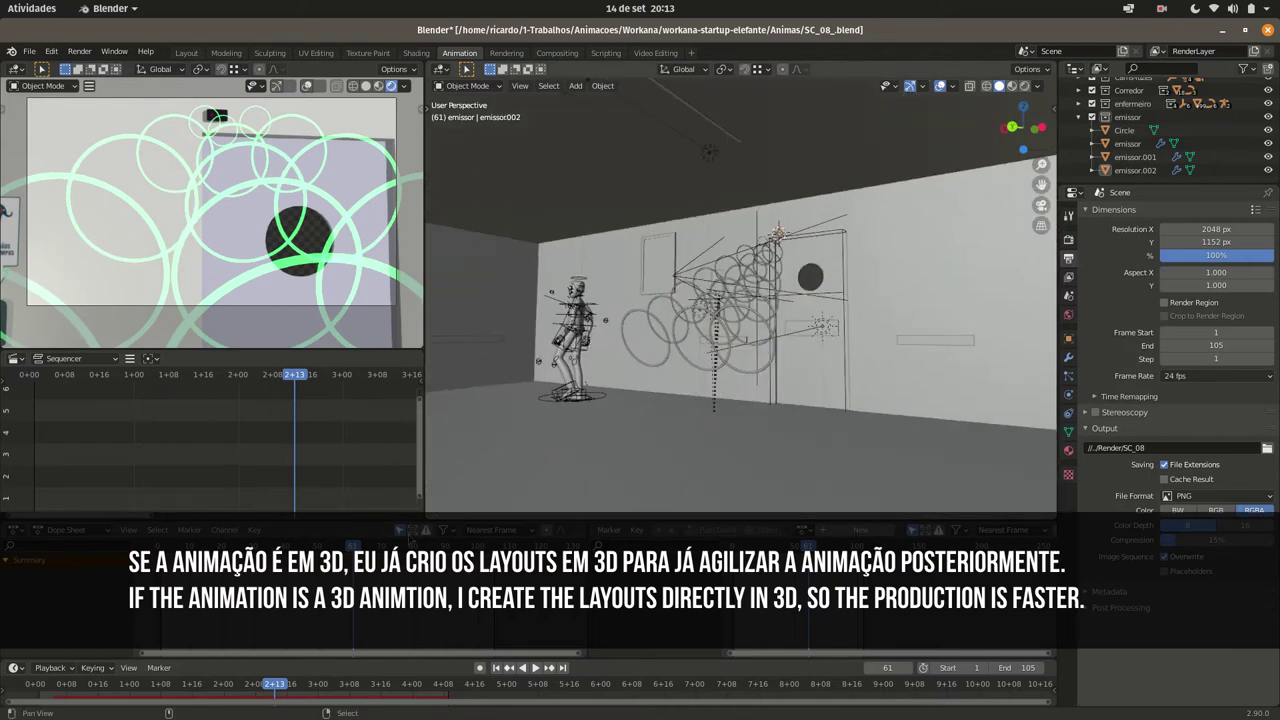
key("shift+Left")
key("space")
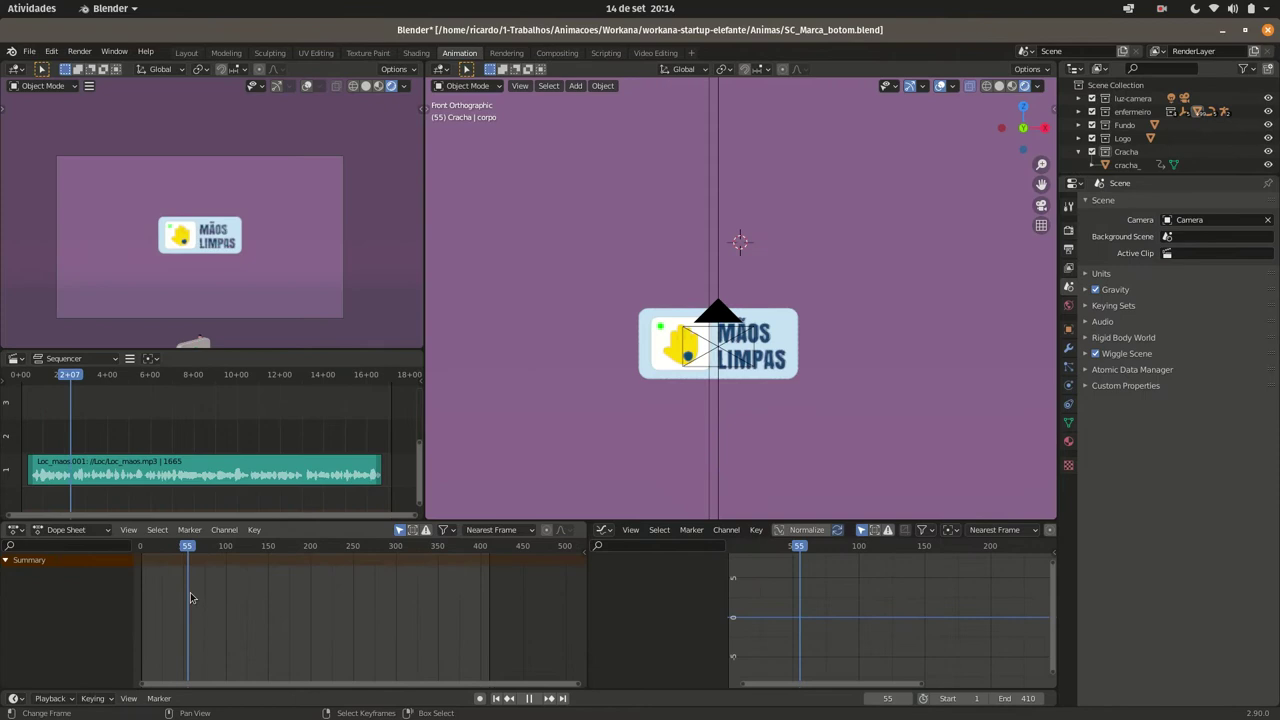
left_click_drag(191, 598, 281, 598)
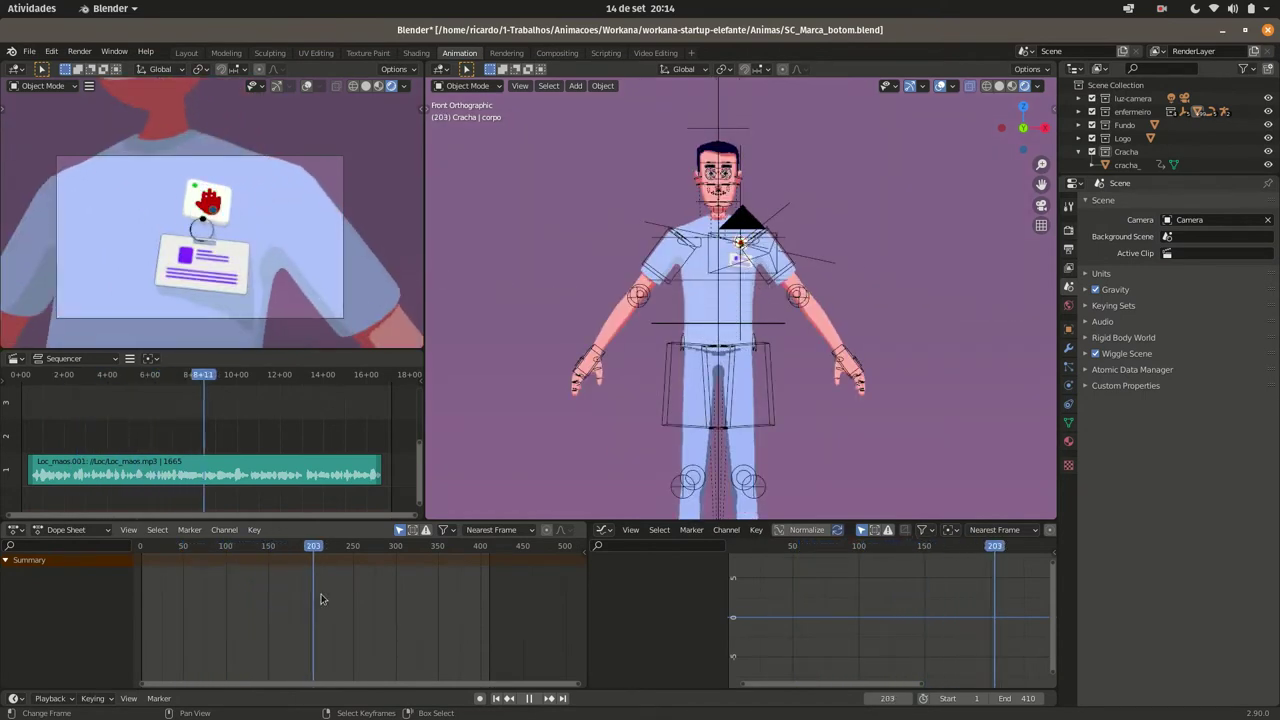
left_click_drag(352, 599, 491, 622)
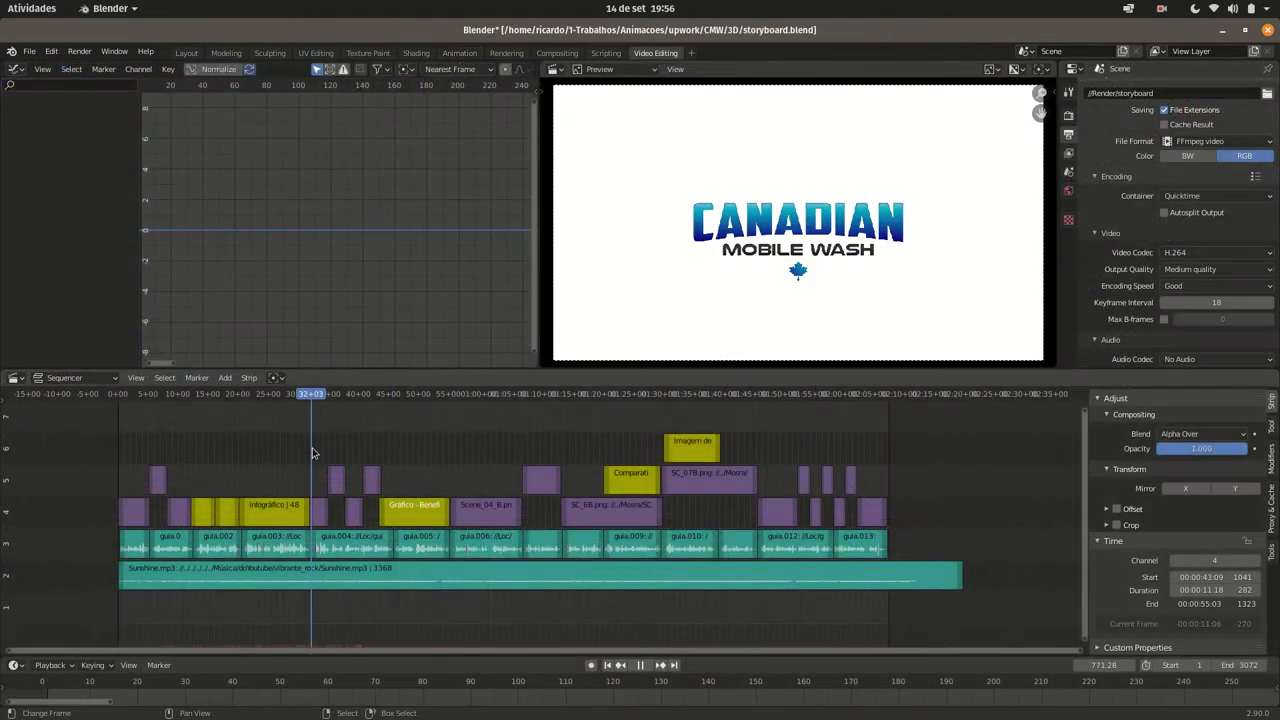
- Play the animatic from the start to frame 236, then preview the calculator and delivery-truck shots
left_click_drag(313, 453, 355, 456)
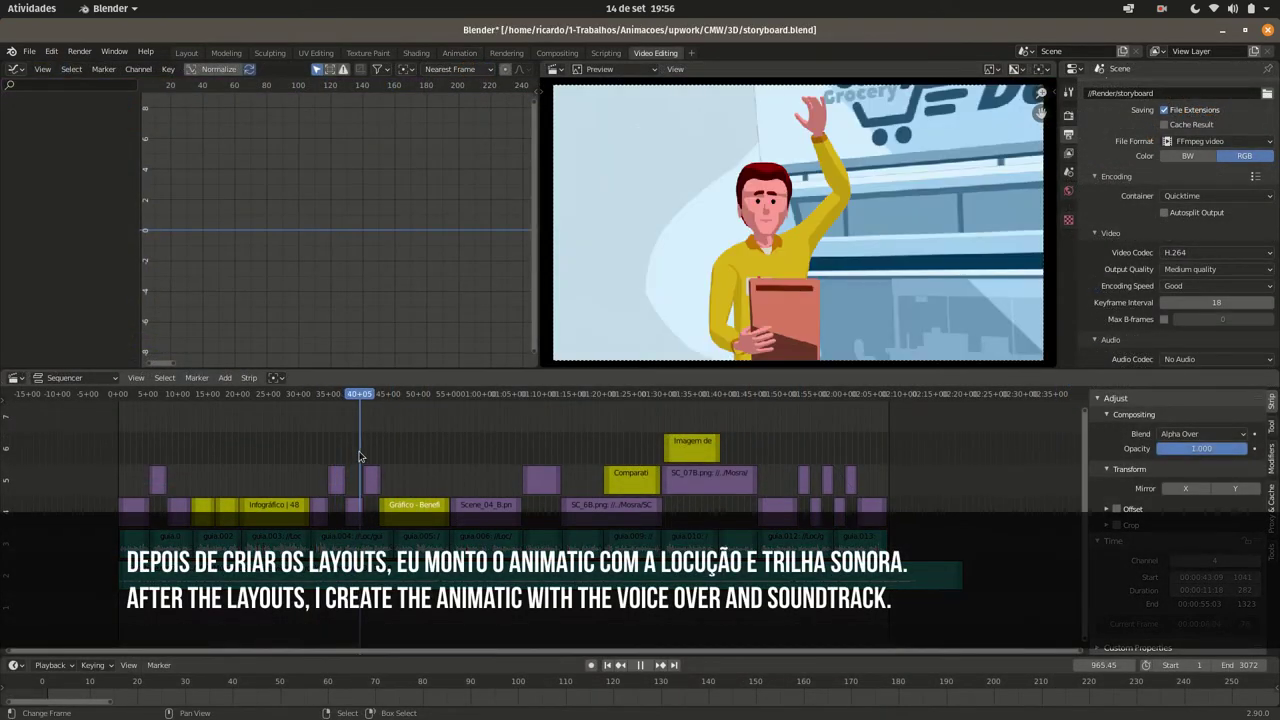
key("shift+Left")
key("space")
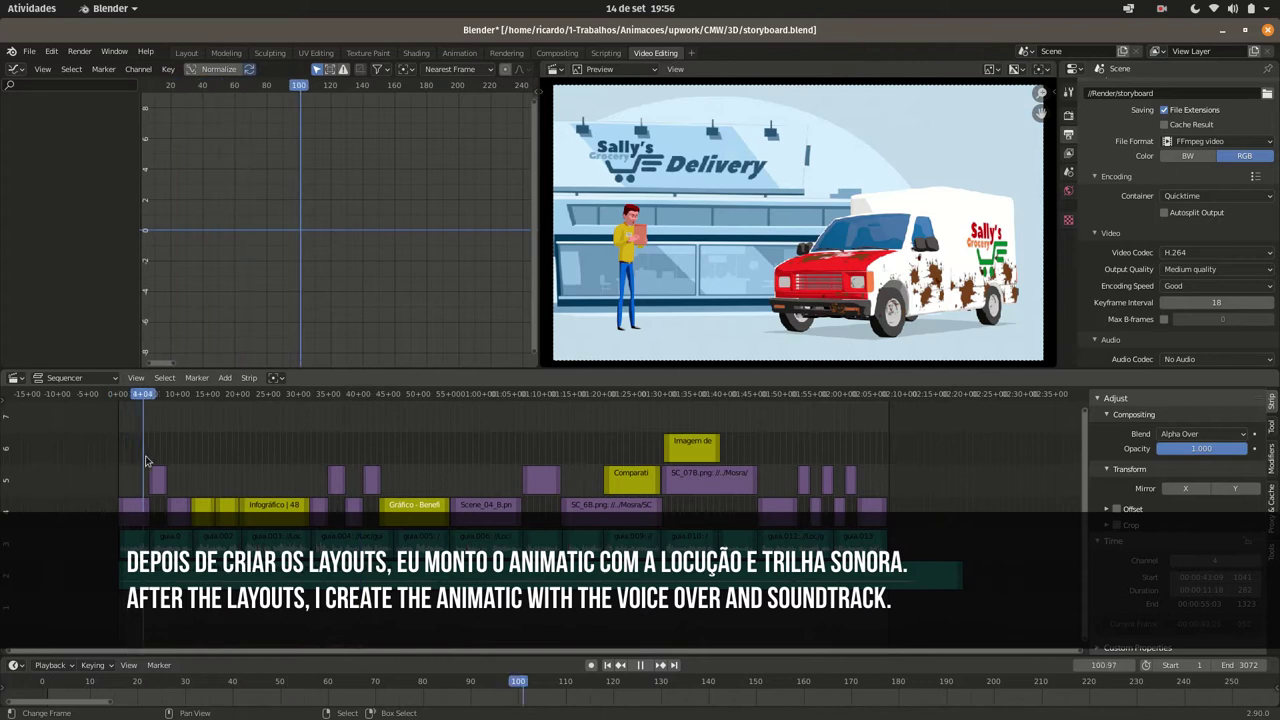
key("space")
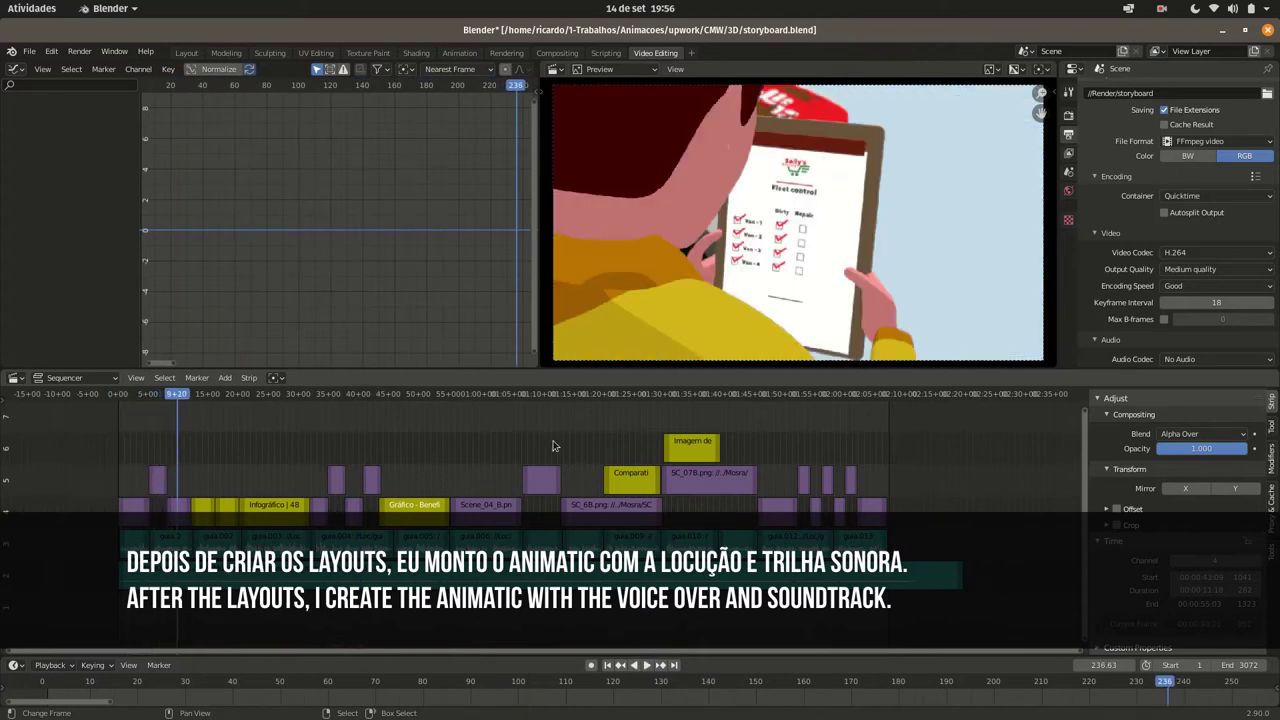
left_click(576, 449)
key("space")
left_click_drag(560, 450, 390, 440)
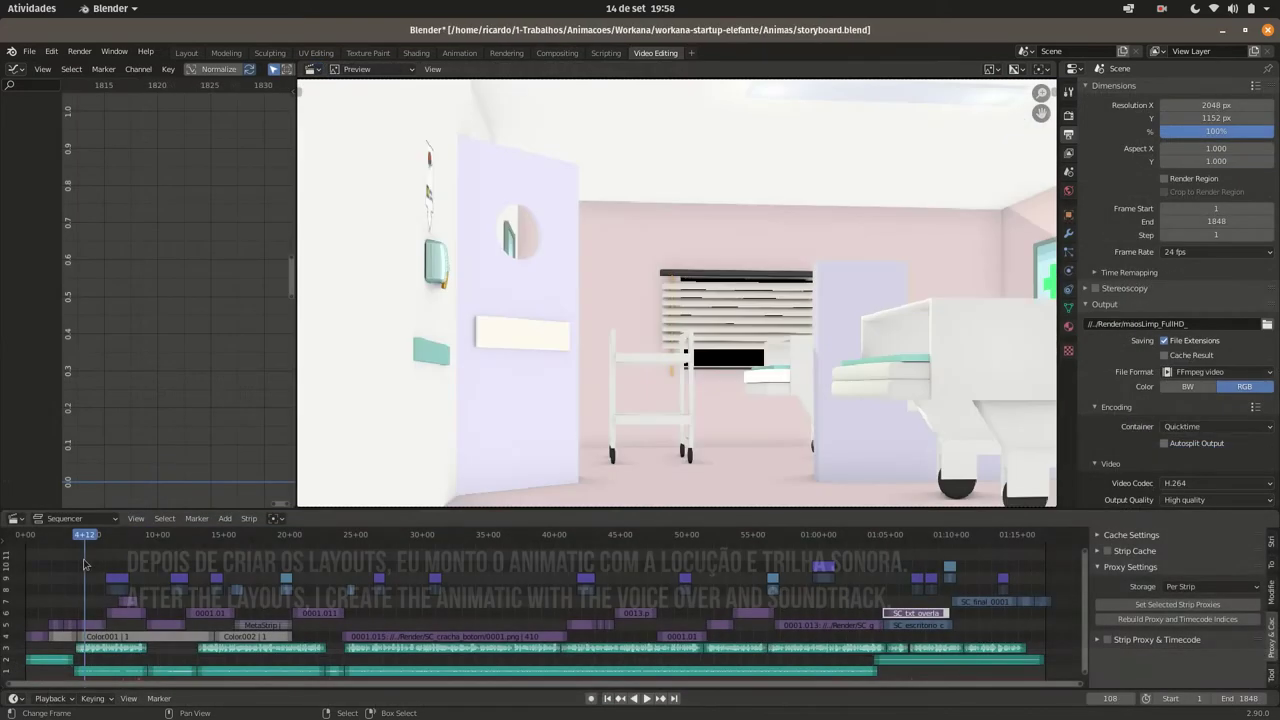
- Jump through the hospital shots at frames 35, 163 and 261 and further along the edit
left_click(45, 600)
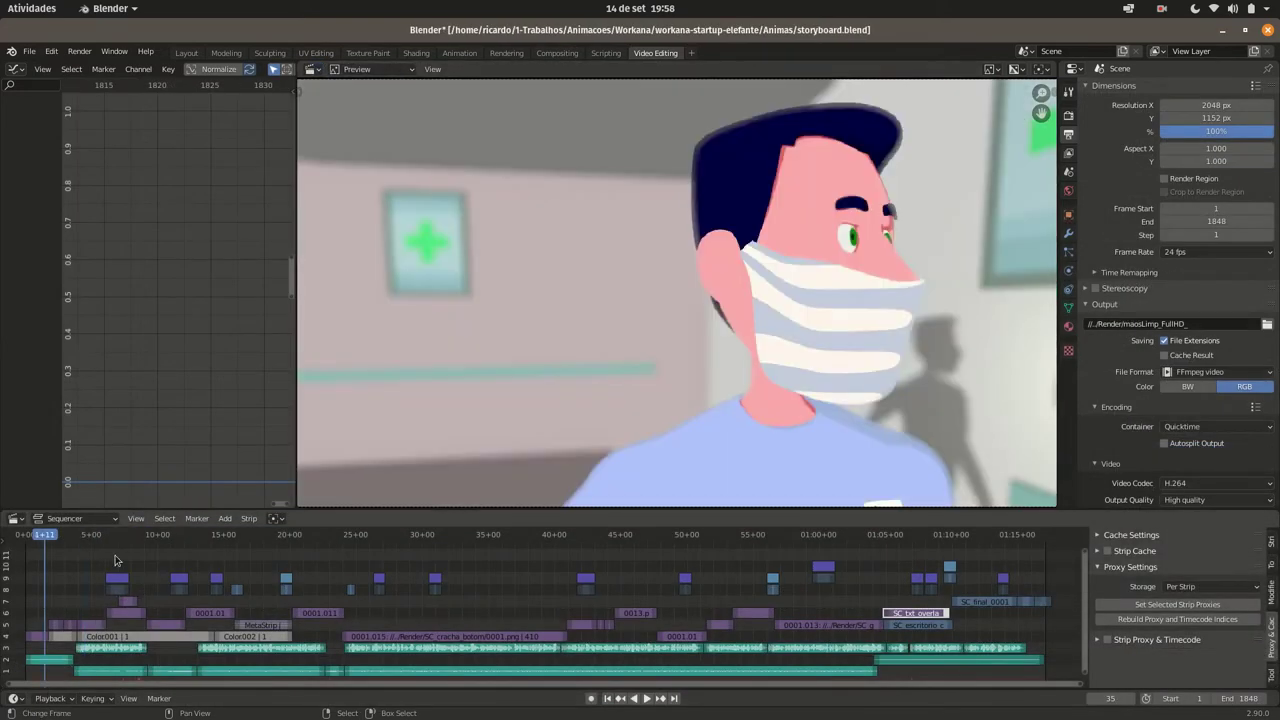
left_click(115, 560)
left_click(168, 560)
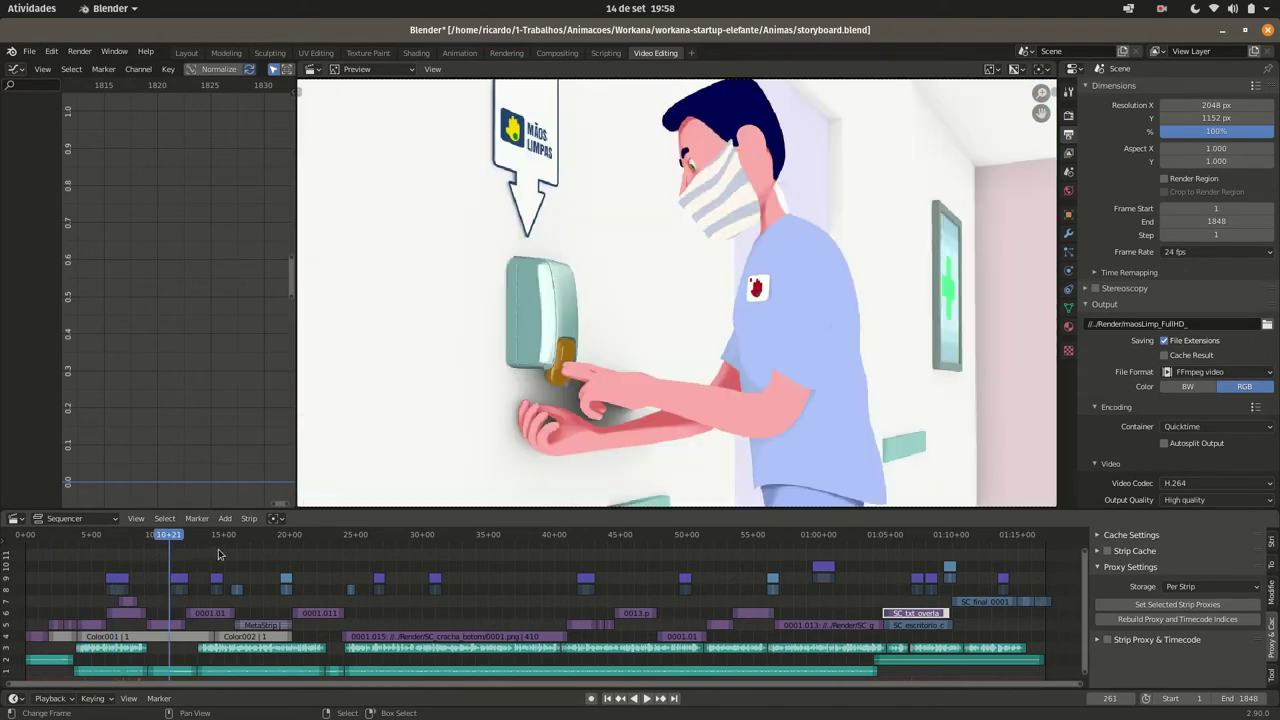
left_click(219, 554)
left_click(305, 553)
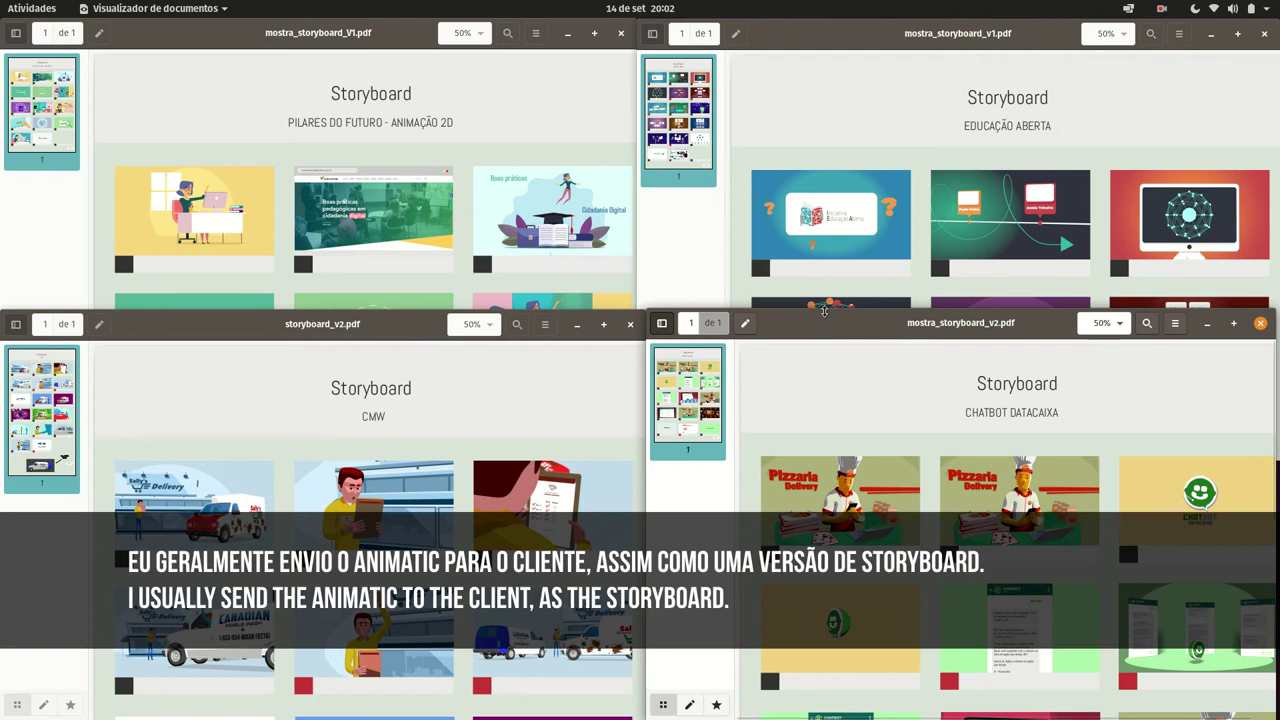
- Raise the Pilares do Futuro and Educação Aberta storyboards, maximize one, and scroll its thumbnail grid
left_click_drag(824, 311, 820, 315)
left_click(365, 29)
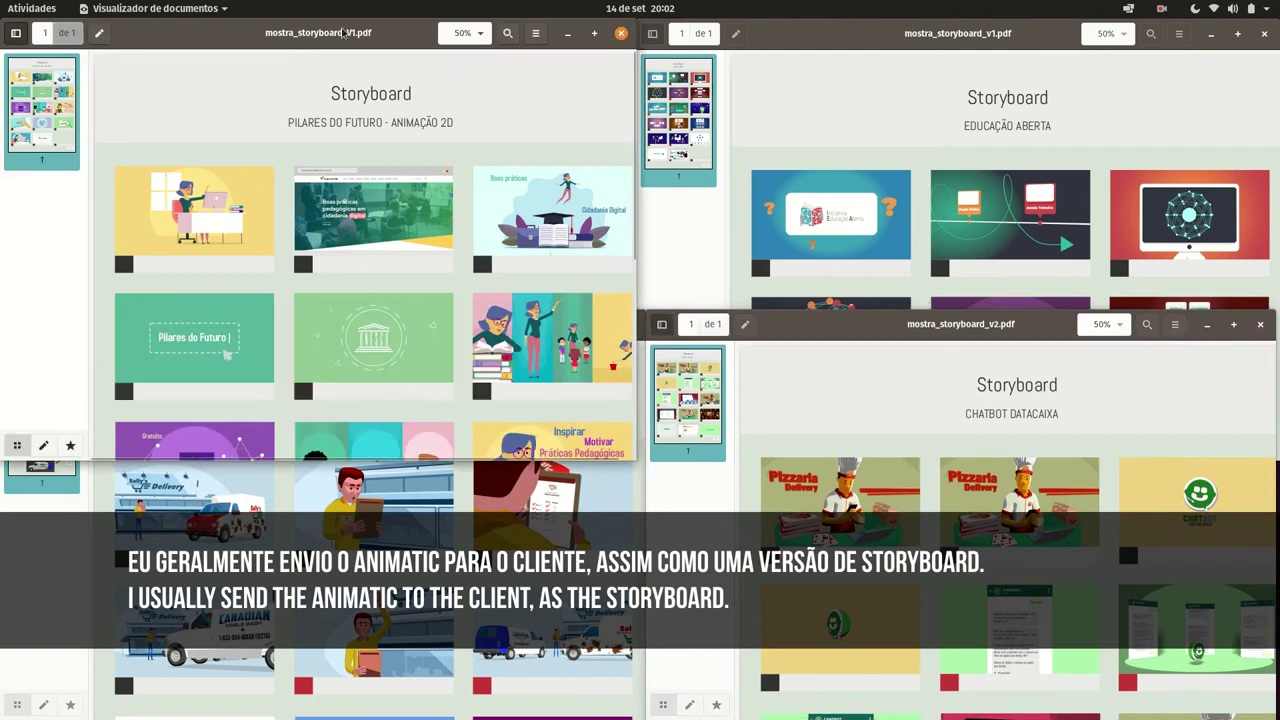
left_click(820, 48)
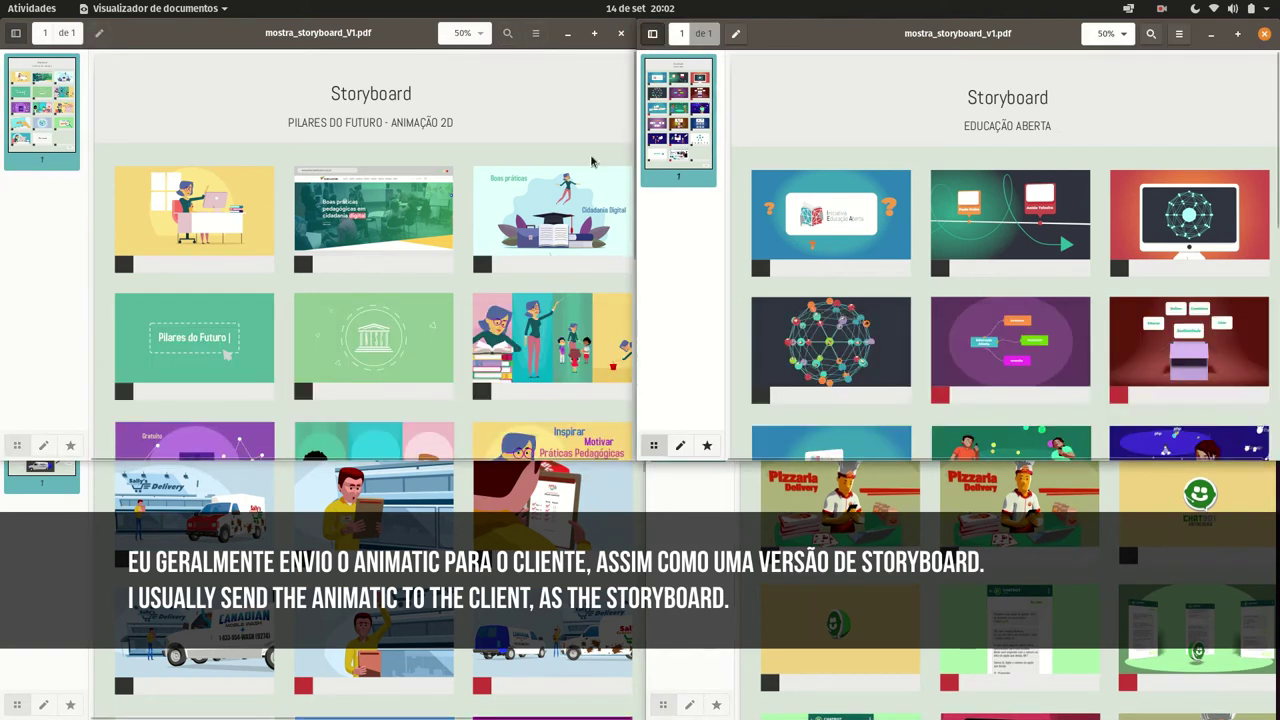
double_click(360, 33)
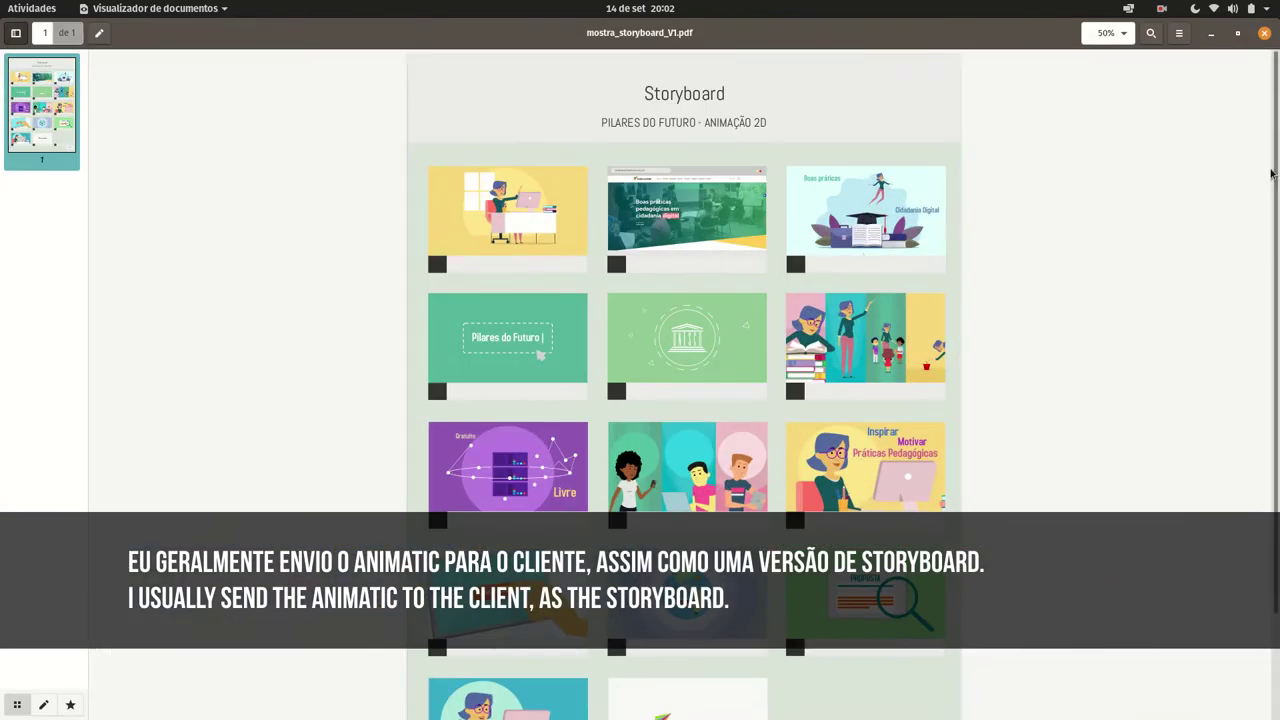
scroll(1271, 175, "down", 3)
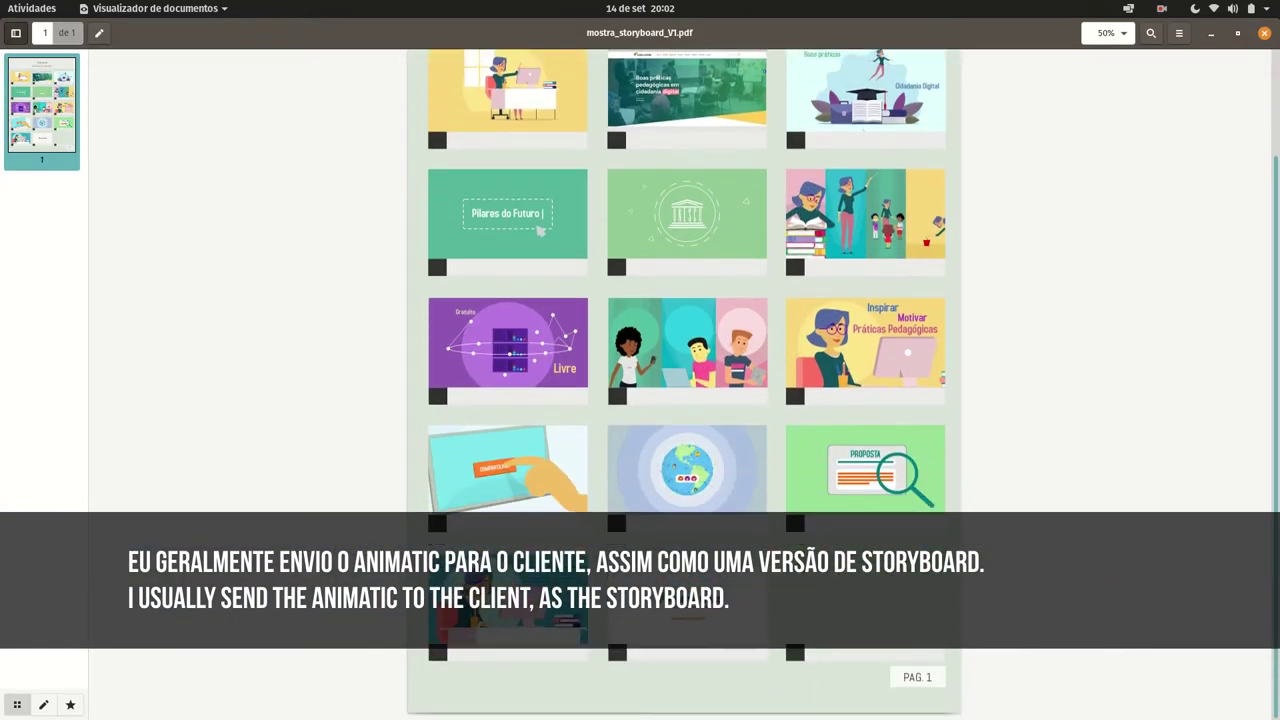
scroll(1271, 175, "up", 3)
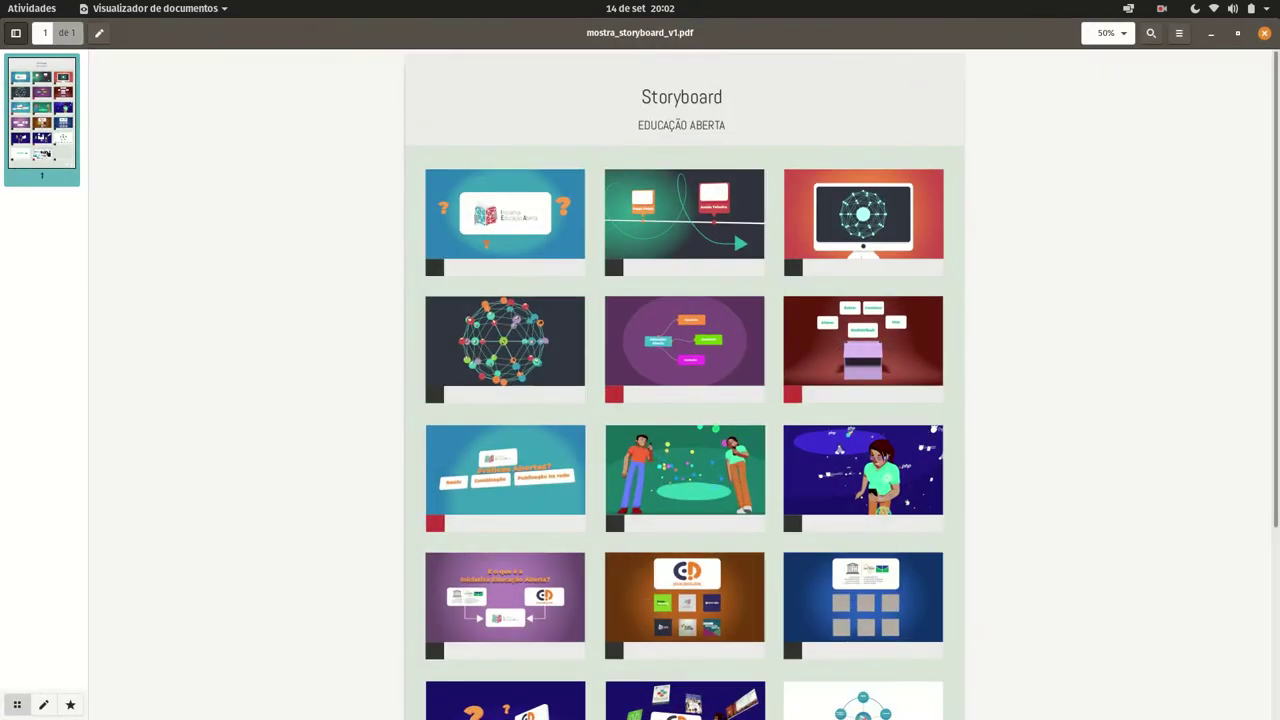
mouse_move(1275, 133)
left_mouse_down()
mouse_move(1275, 302)
mouse_move(1275, 106)
left_mouse_up()
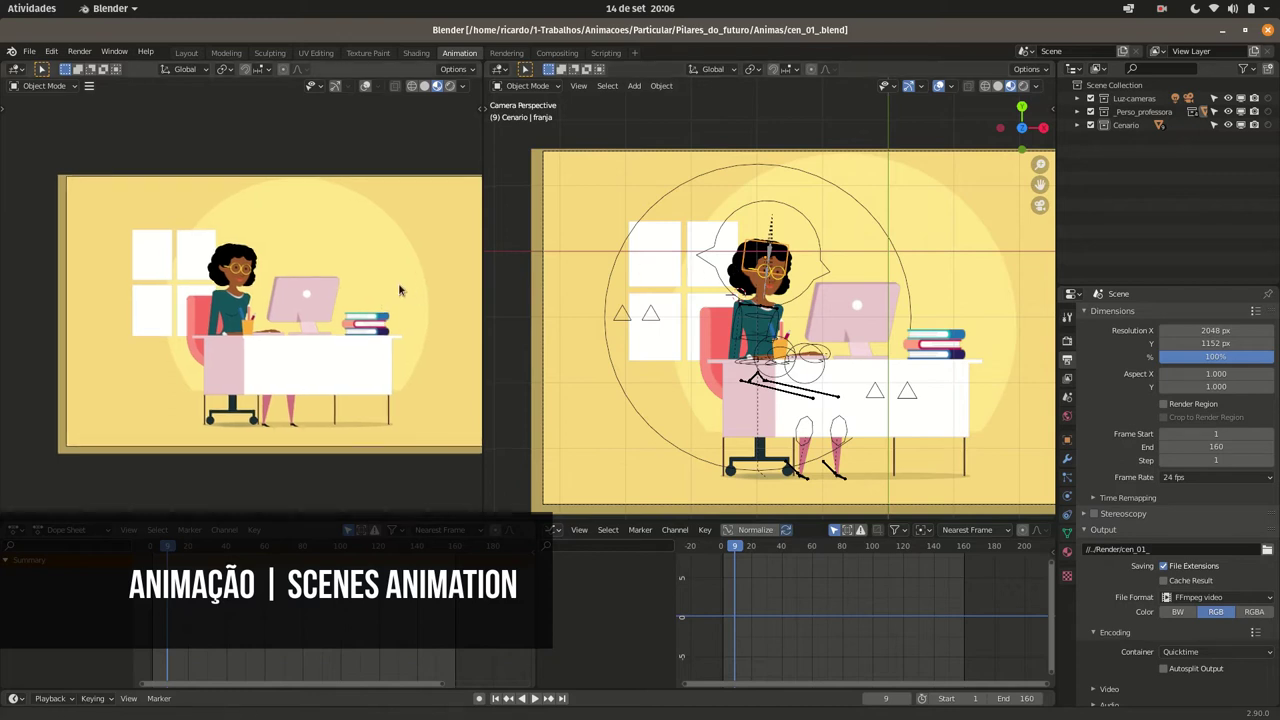
- Move the teacher with Ctrl_Geral_ so she stands left of the desk chair
middle_click_drag(422, 302, 340, 277, "shift")
middle_click_drag(814, 270, 800, 268, "shift")
scroll(800, 268, "up", 1)
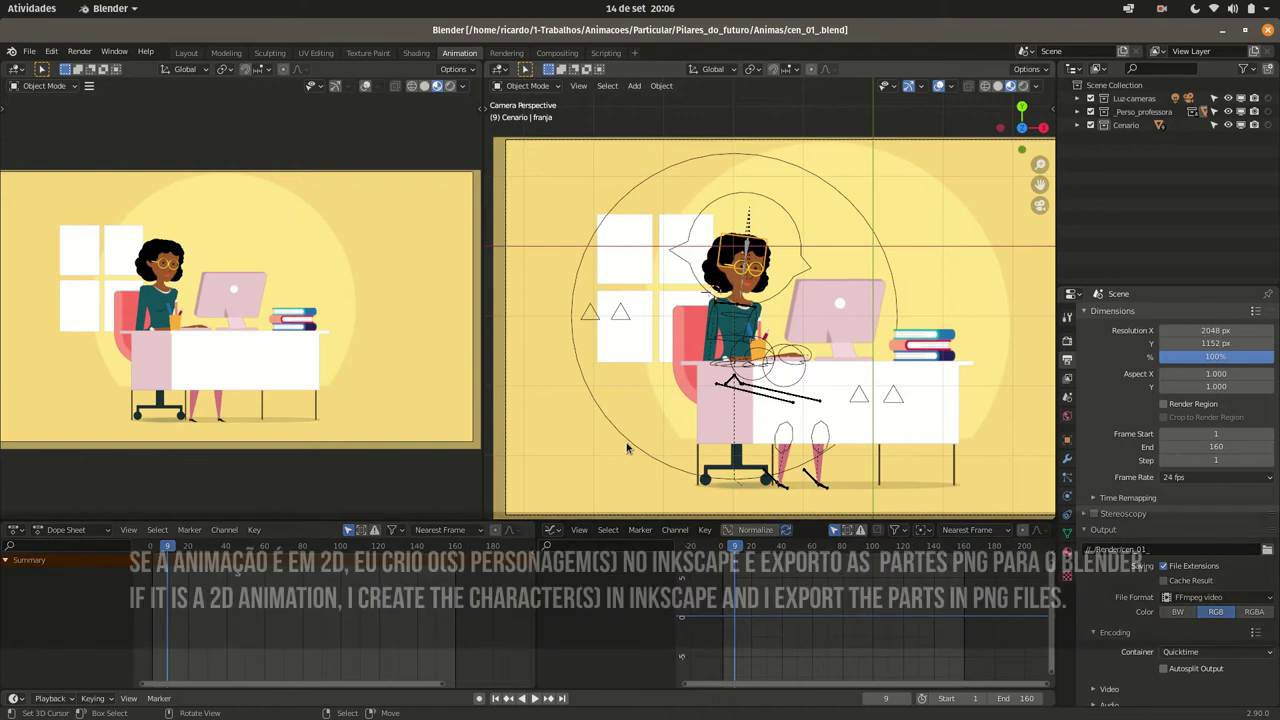
left_click(627, 452)
key("g")
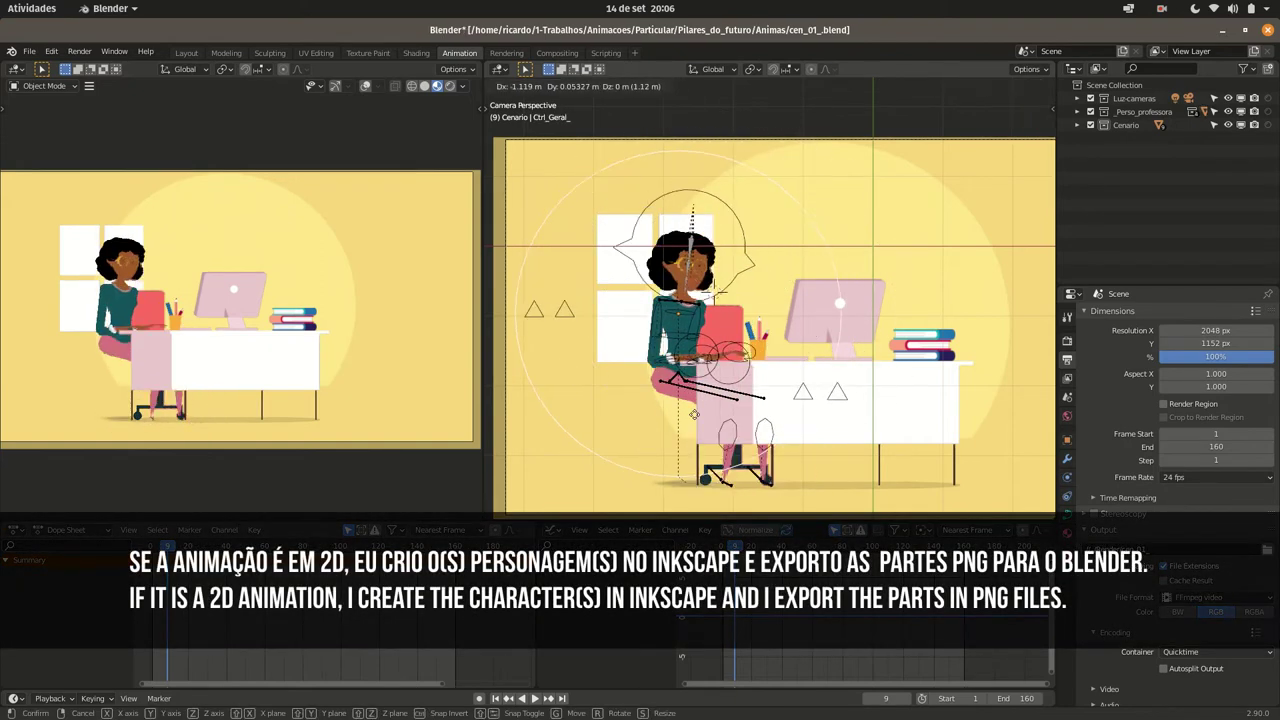
left_click(717, 443)
key("g")
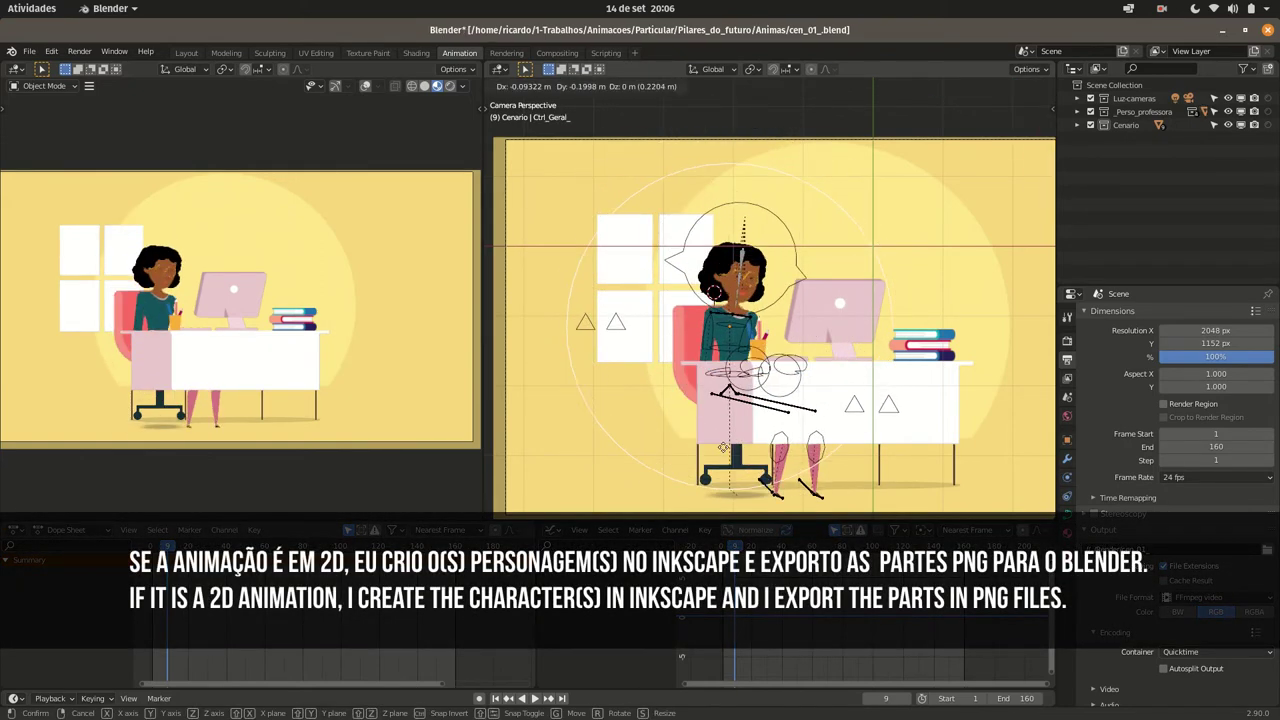
left_click(713, 290)
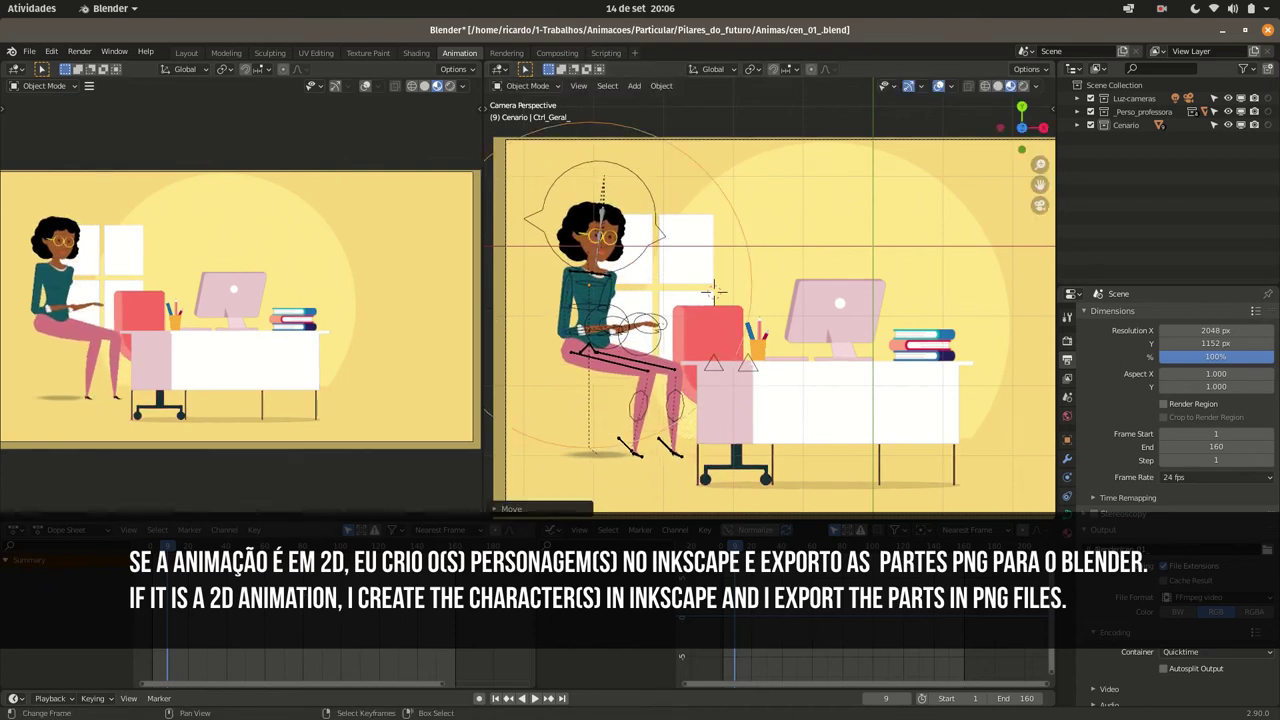
- Switch the rig to Pose Mode and select all its bones to reveal the facial sliders
left_click(633, 374)
key("ctrl+Tab")
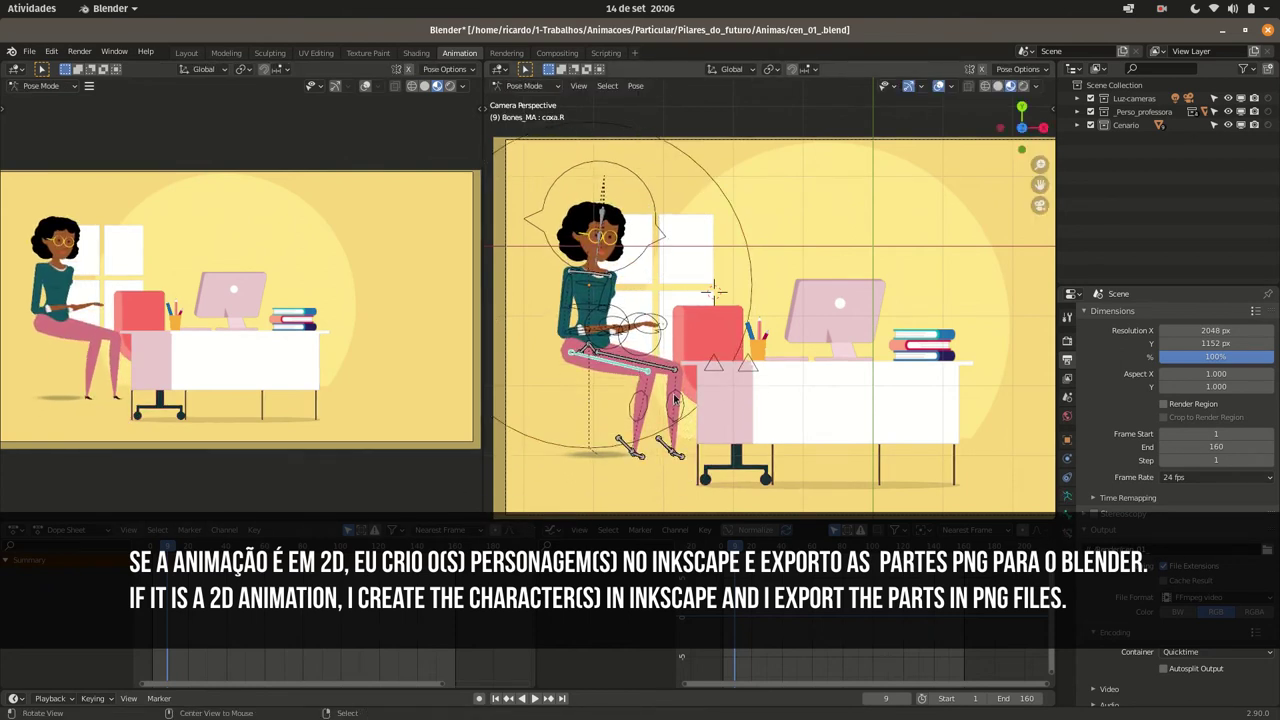
key("a")
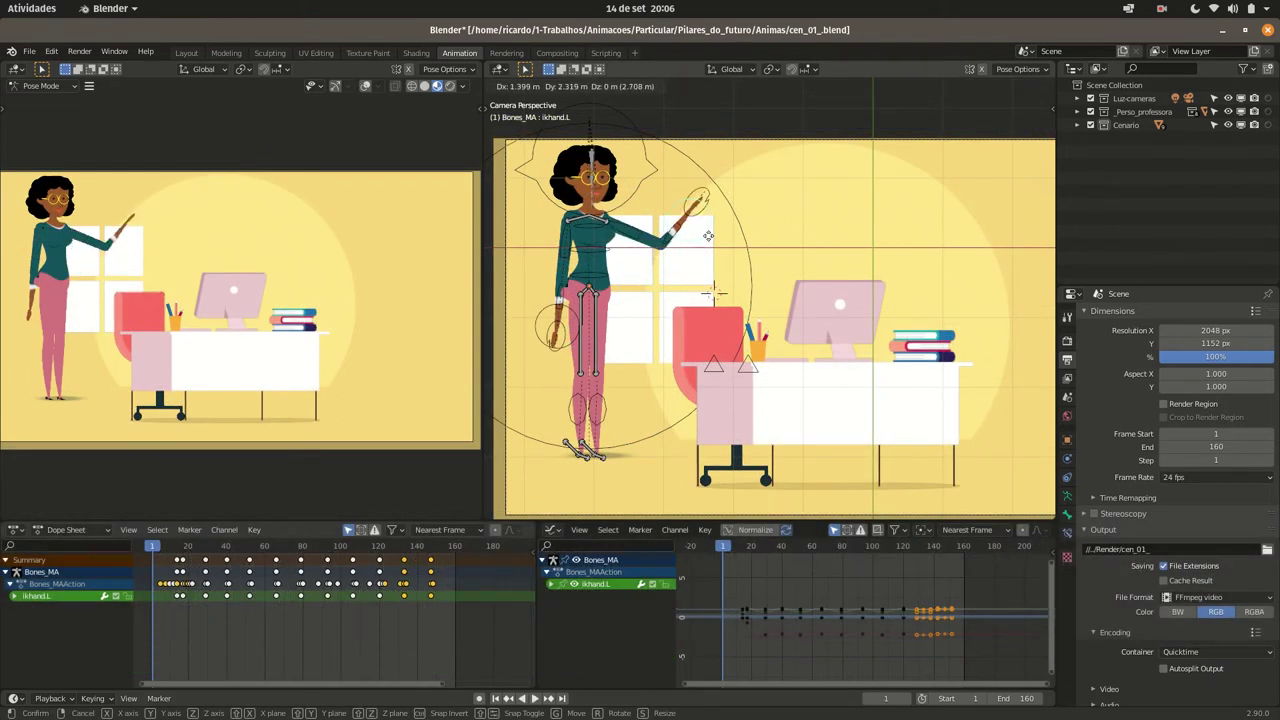
key("Escape")
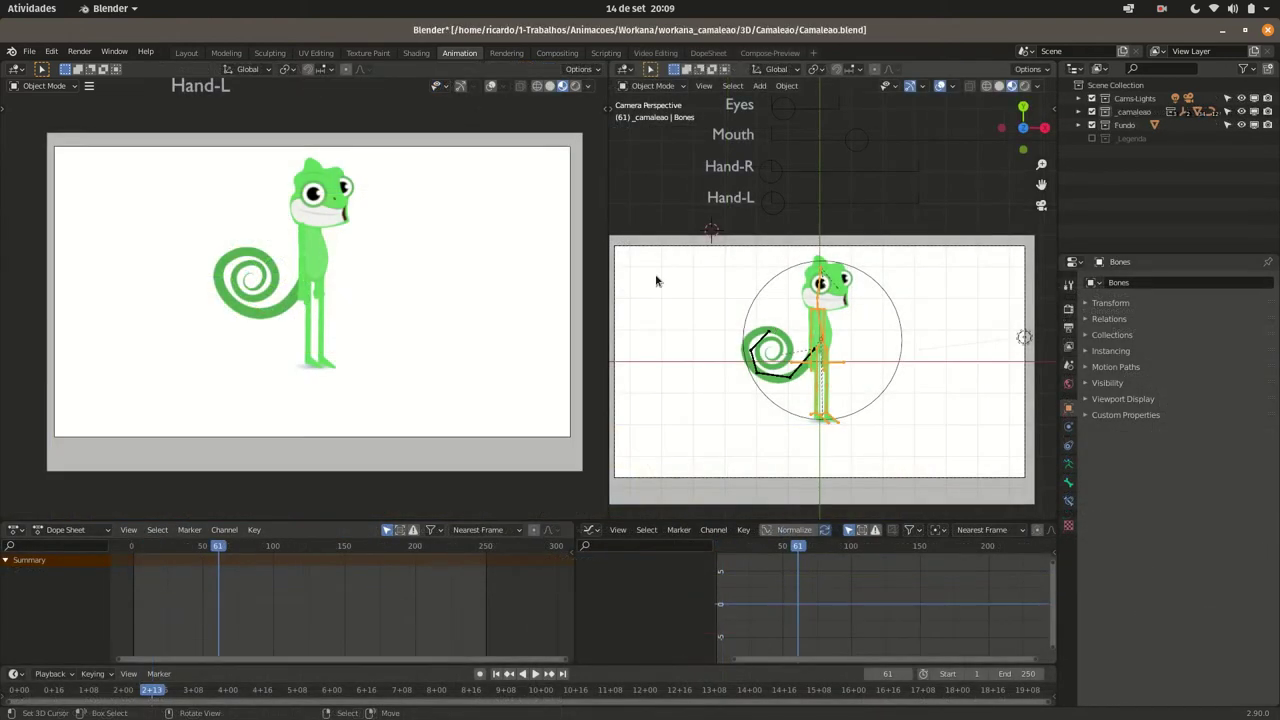
- Pose the chameleon rig, play the Cen06_praia_n0va beach scene to frame 102, and orbit overhead
left_click(653, 131)
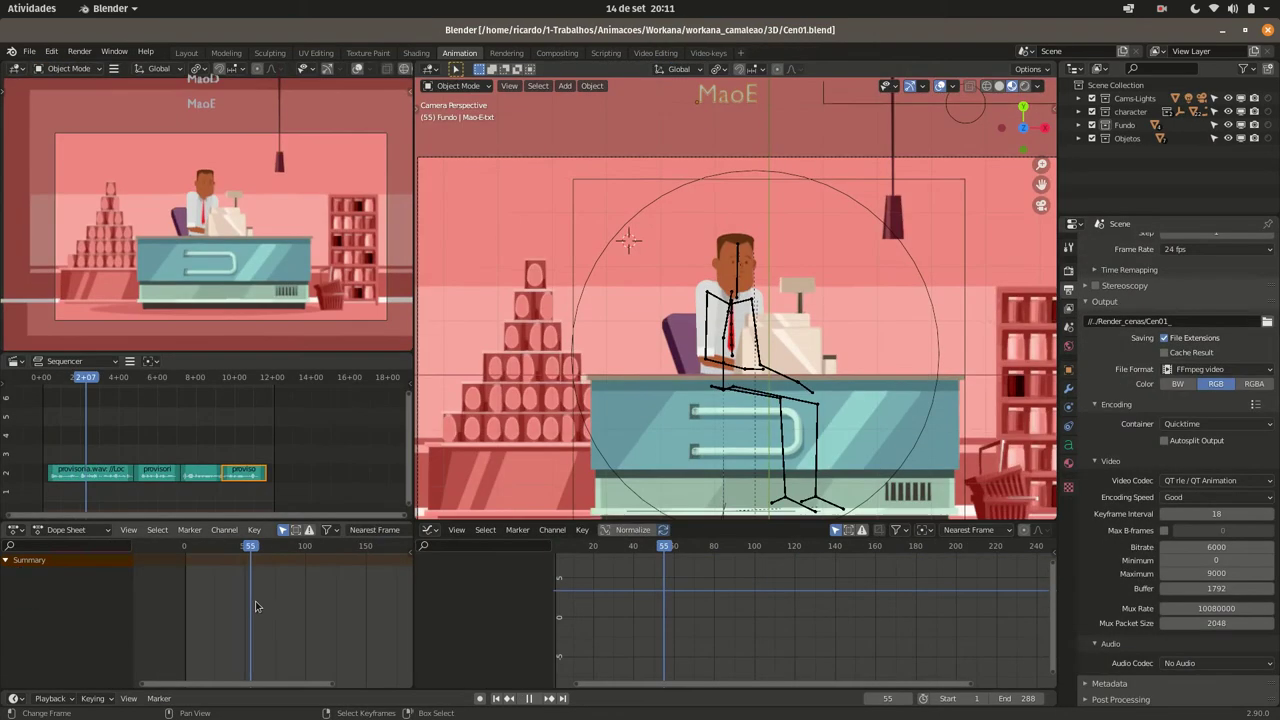
mouse_move(287, 608)
left_mouse_down()
mouse_move(404, 608)
mouse_move(199, 608)
left_mouse_up()
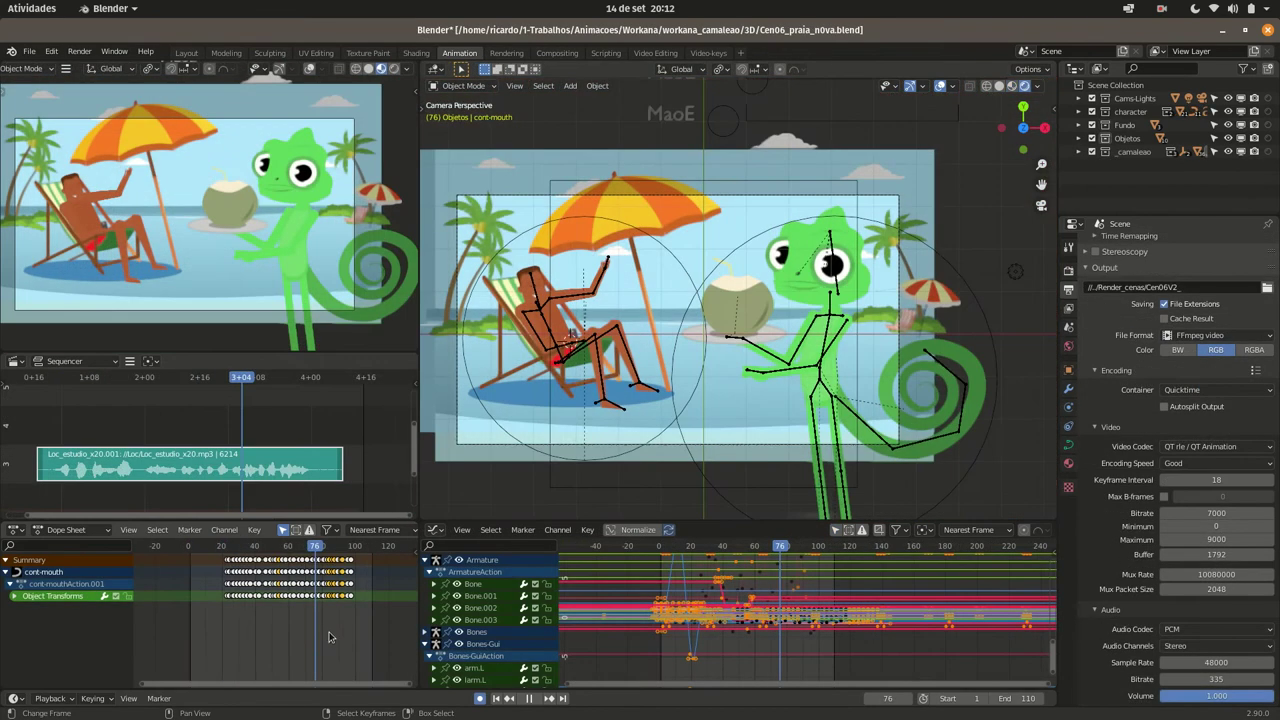
key("space")
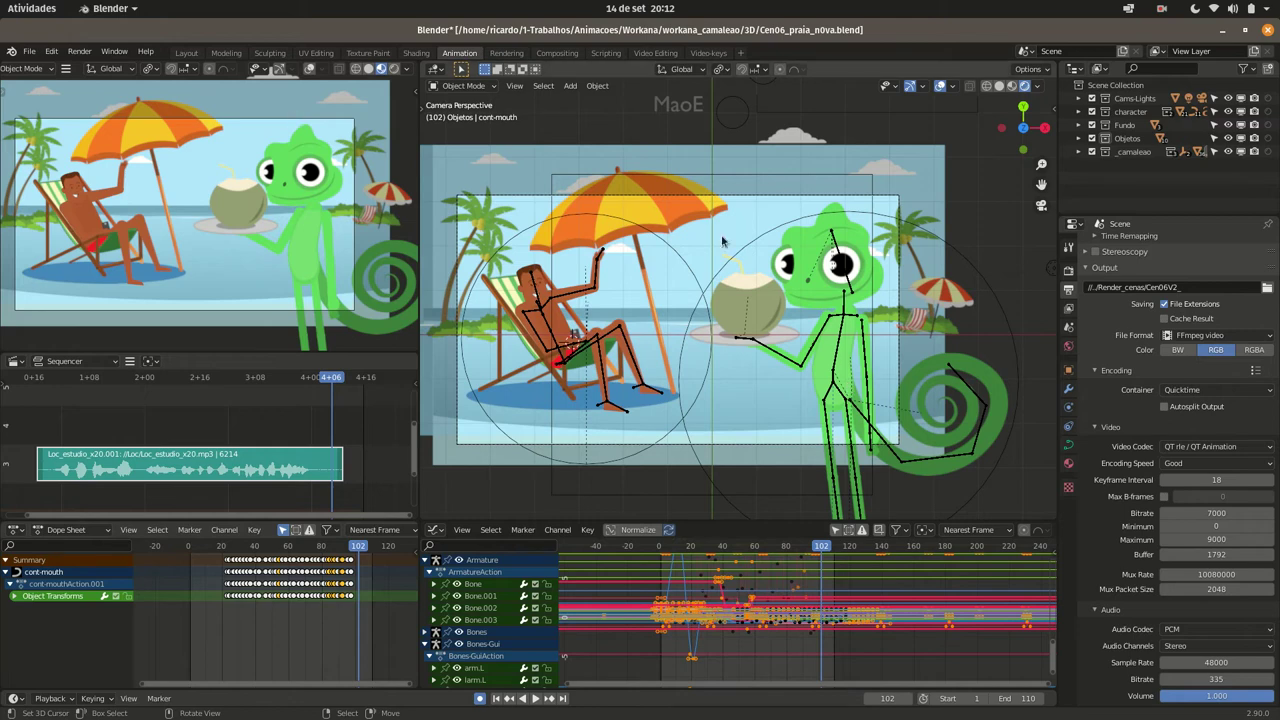
middle_click_drag(723, 241, 697, 256)
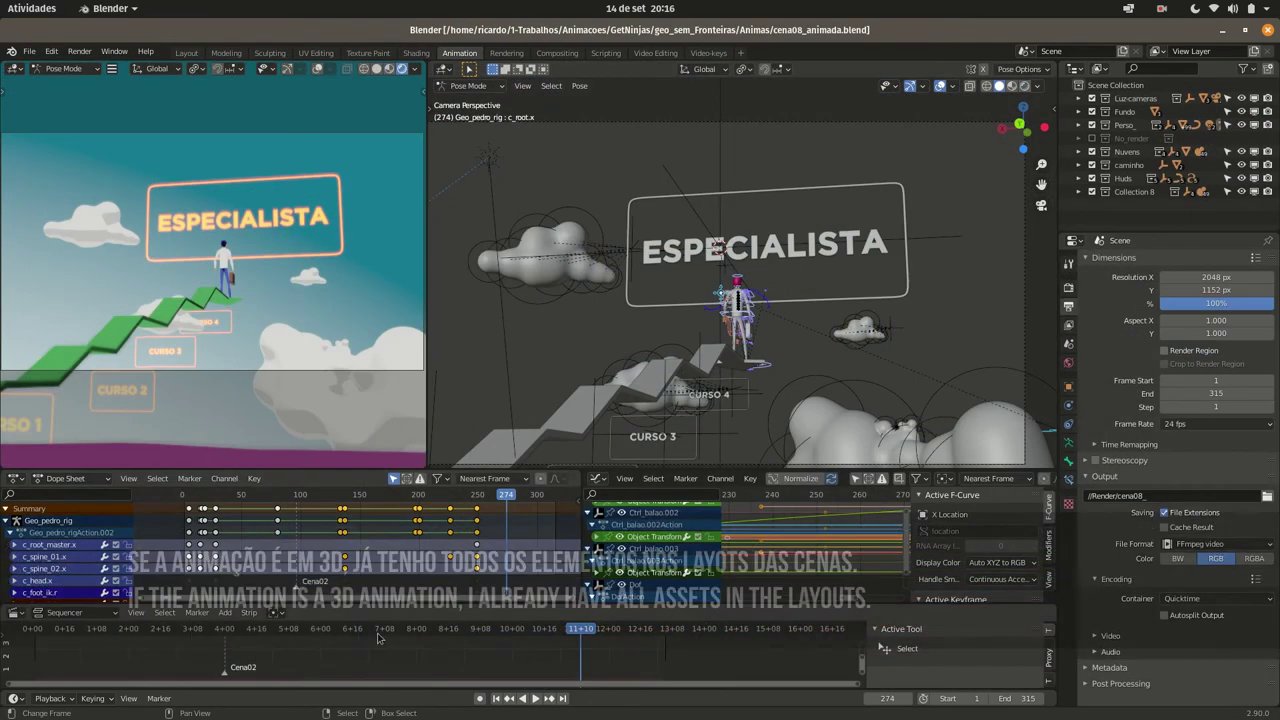
- Play the staircase scene forward and backwards in Material Preview, then play SC_10's logo animation from frame 1
left_click(183, 494)
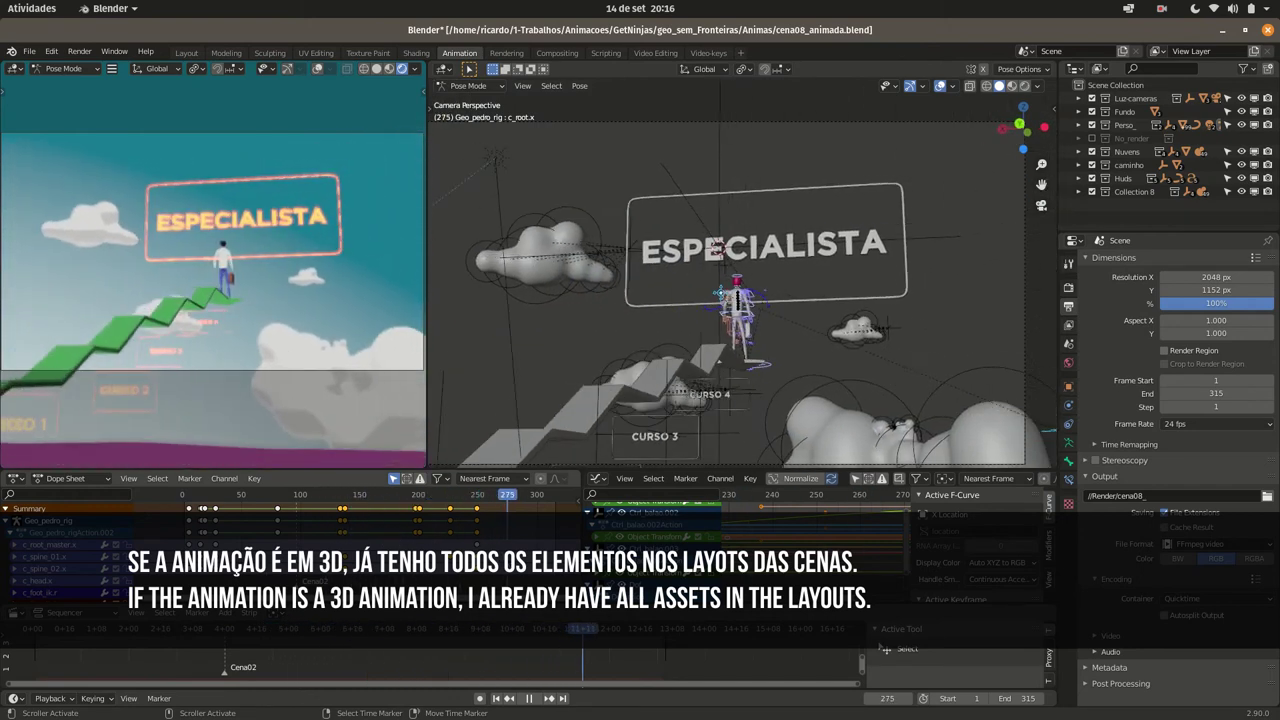
key("space")
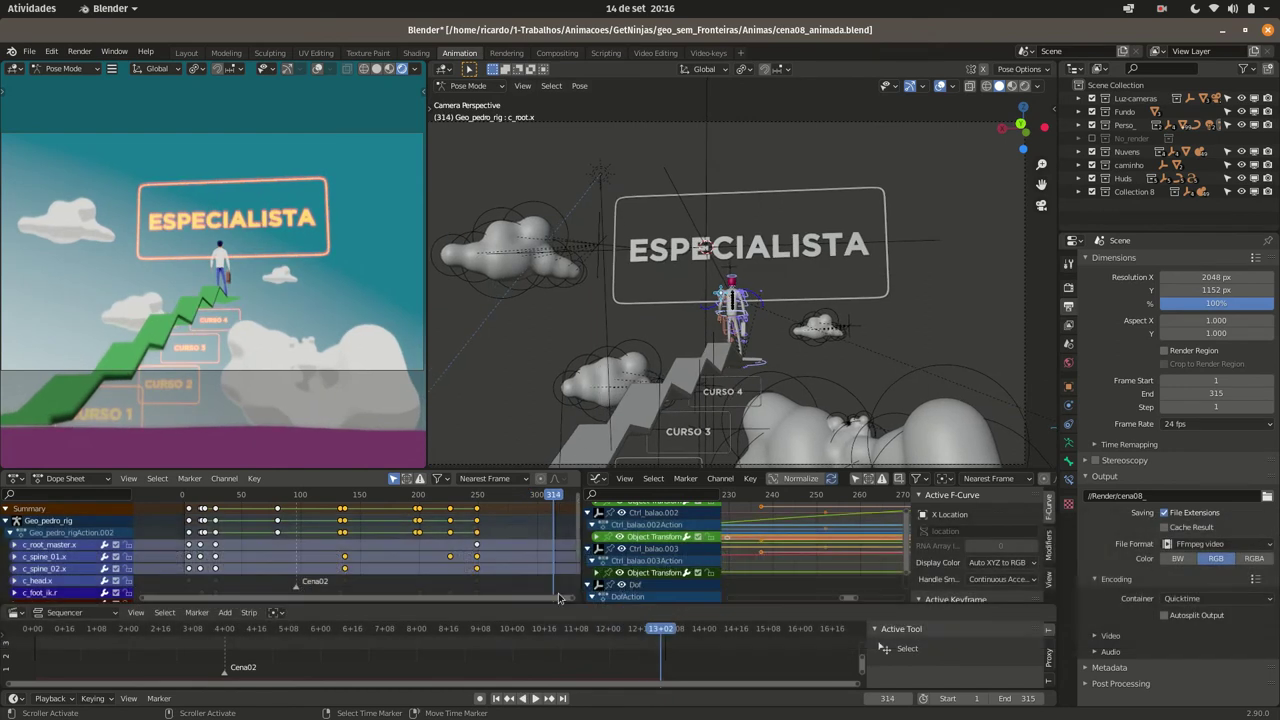
key("ctrl+shift+space")
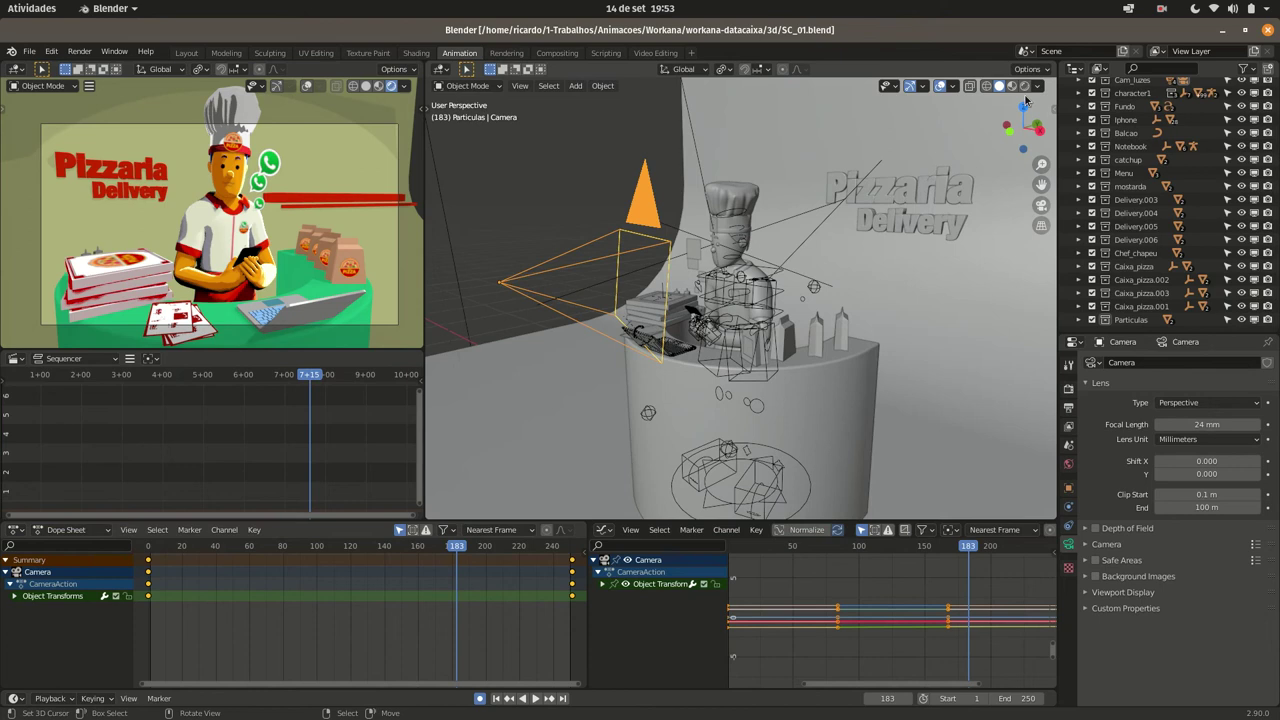
left_click(1024, 87)
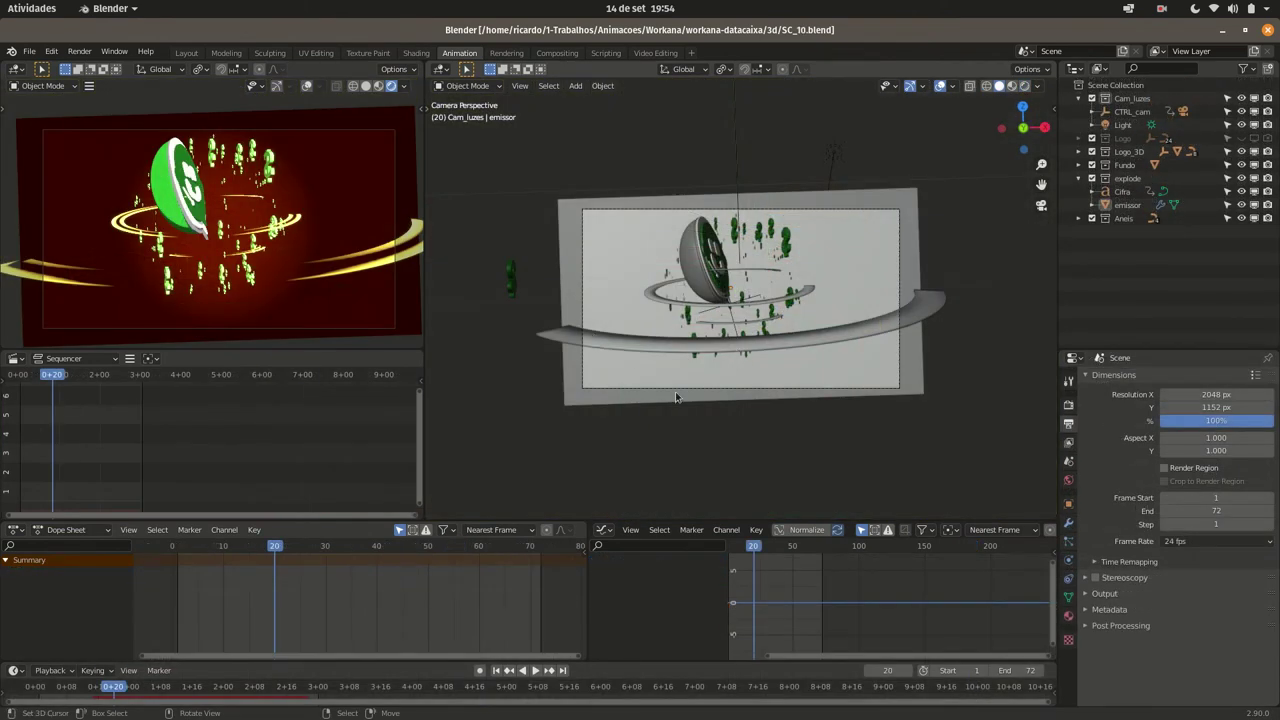
key("shift+Left")
key("space")
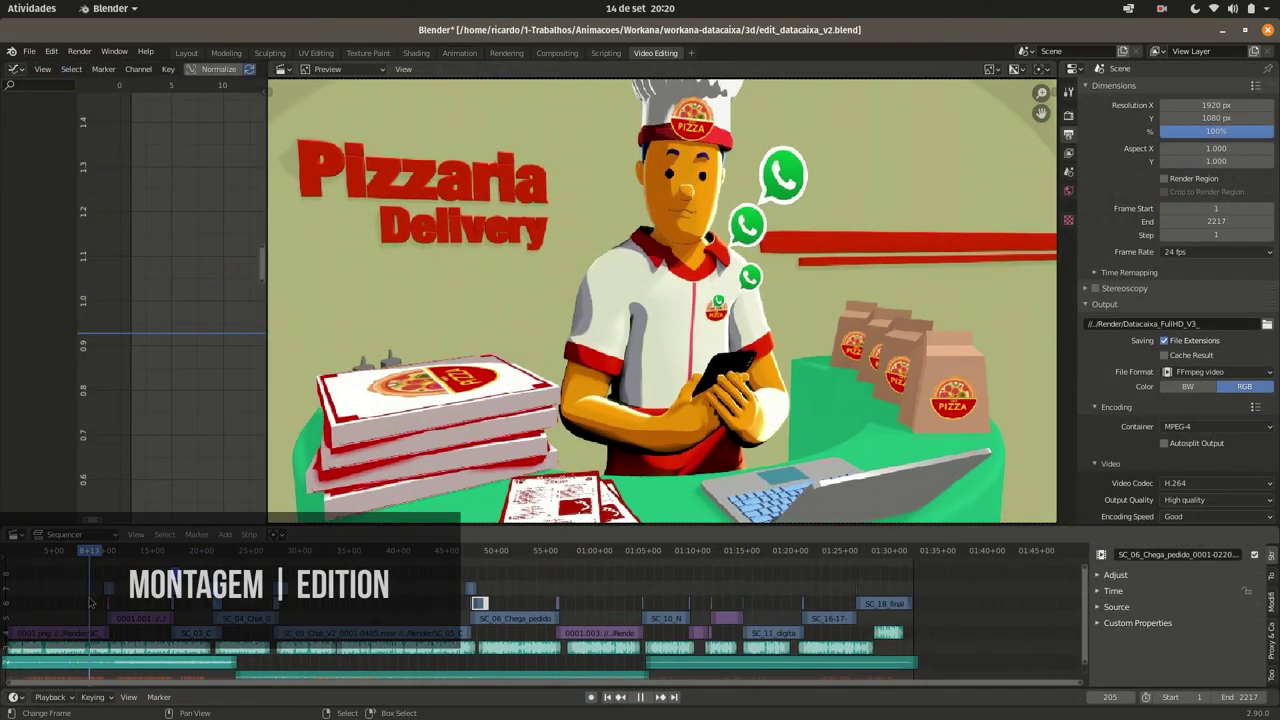
- Play the pizza edit from frame 239 through to the Educação scene
left_click_drag(90, 602, 150, 582)
key("space")
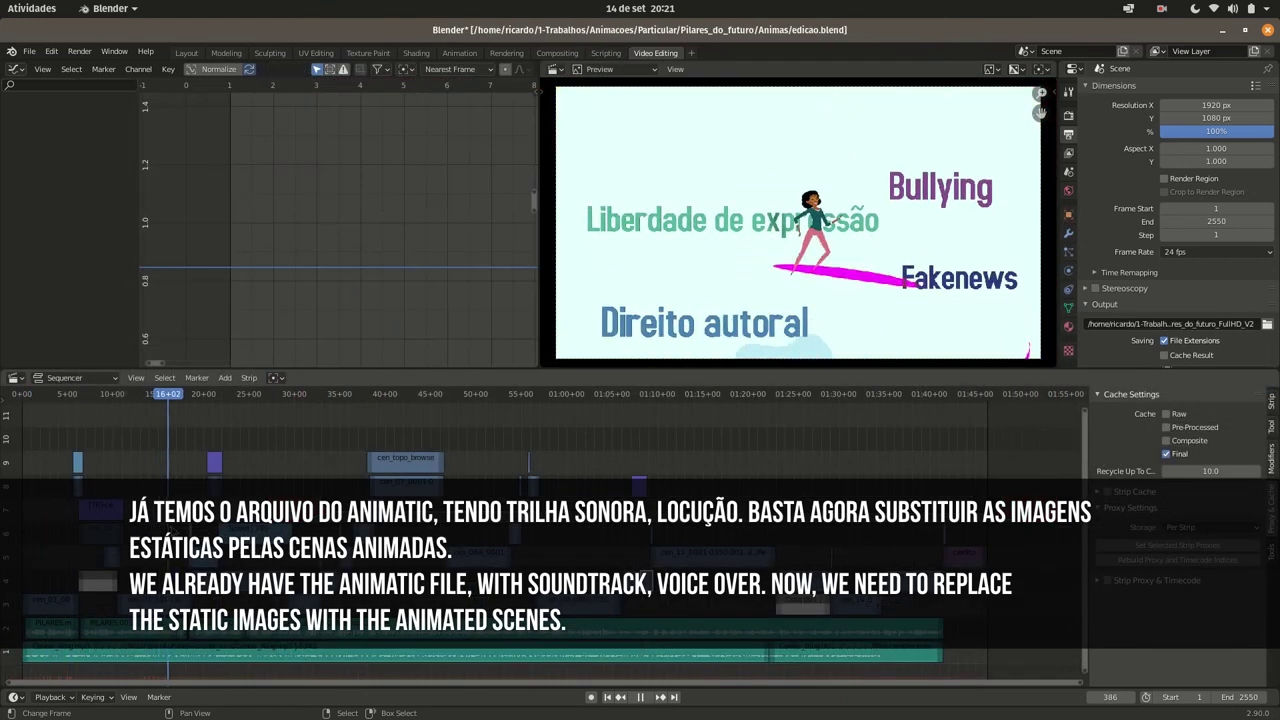
left_click_drag(218, 526, 256, 512)
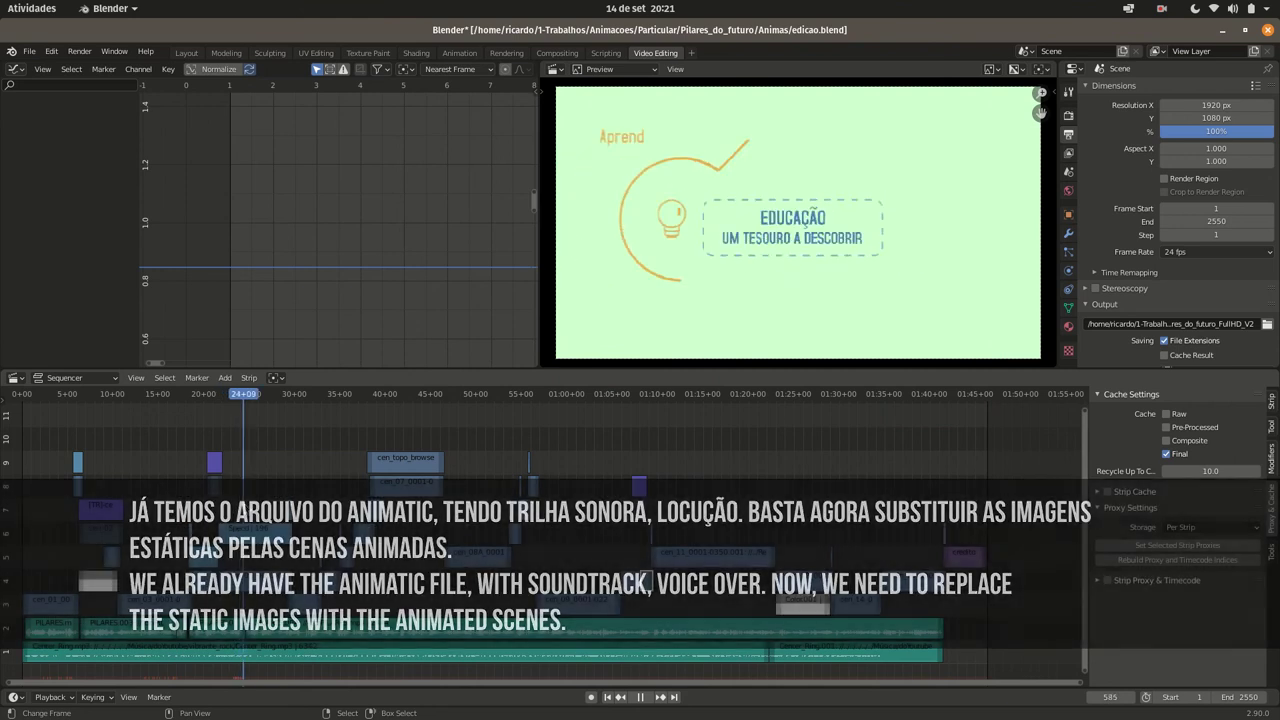
key("space")
- Play the CC credits and laptop scenes, then move the Geo edit to the curso scene at frame 734
left_click(396, 431)
key("space")
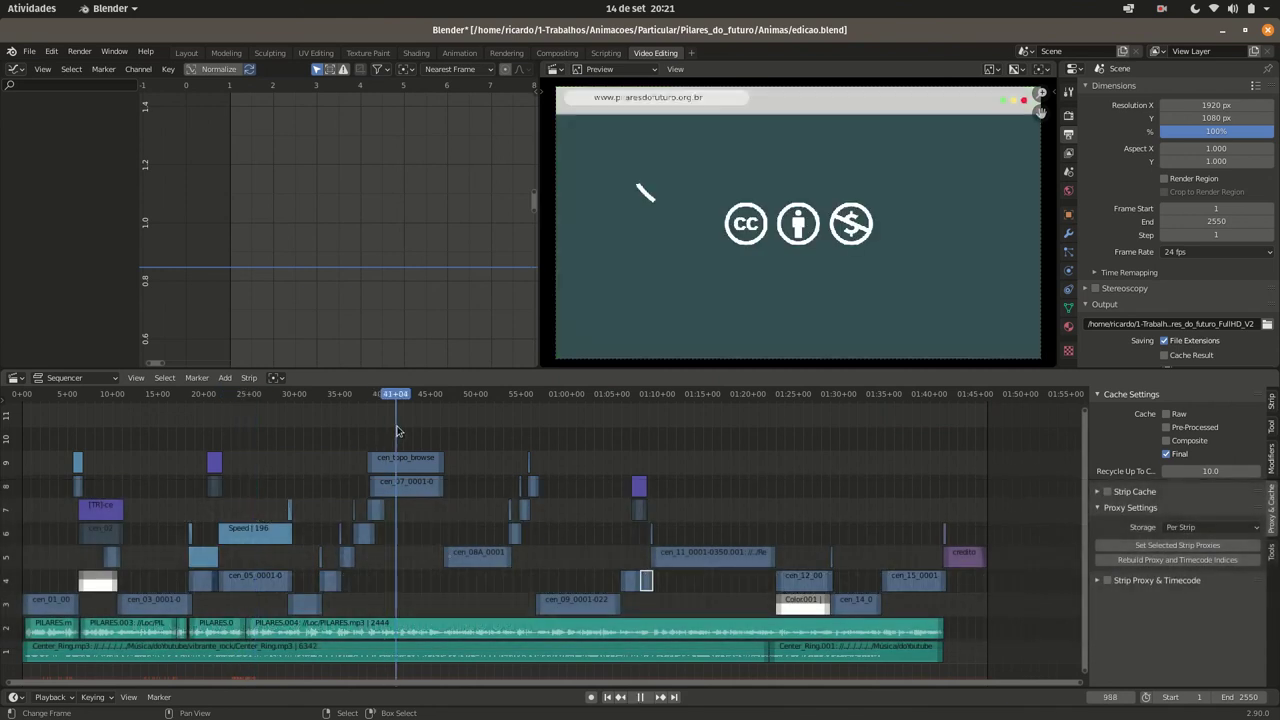
left_click_drag(446, 428, 488, 441)
key("space")
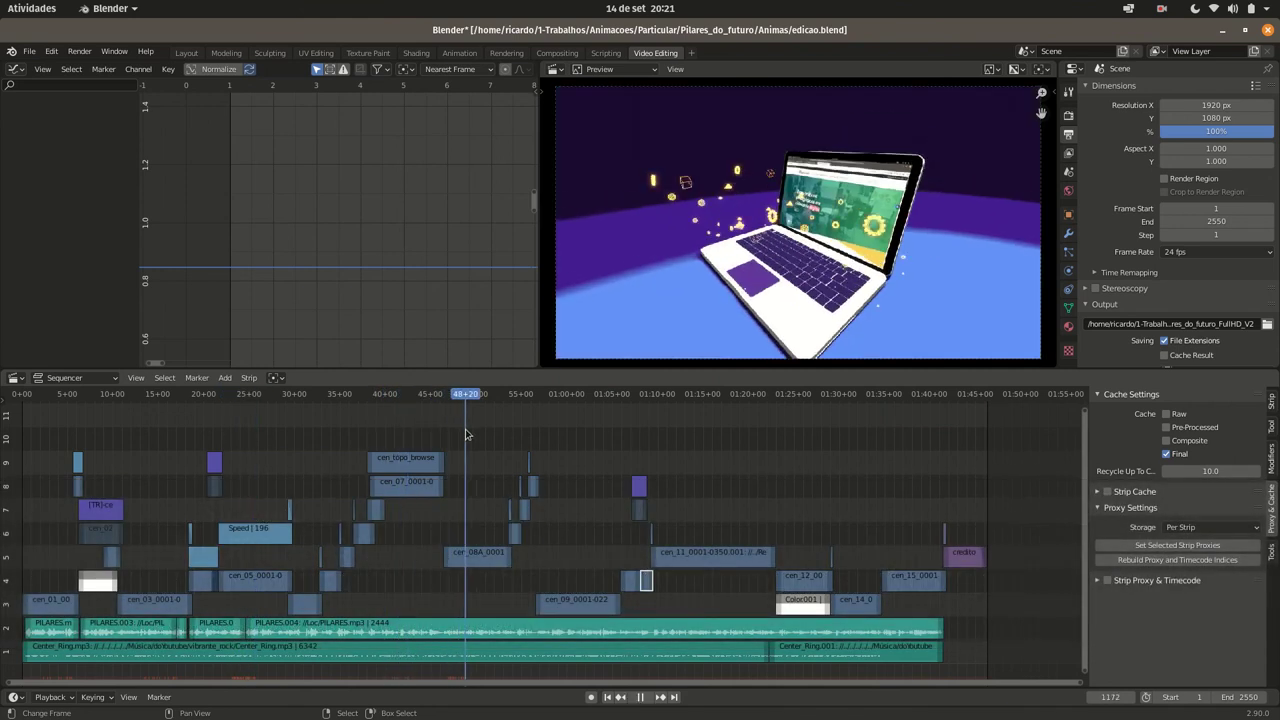
key("space")
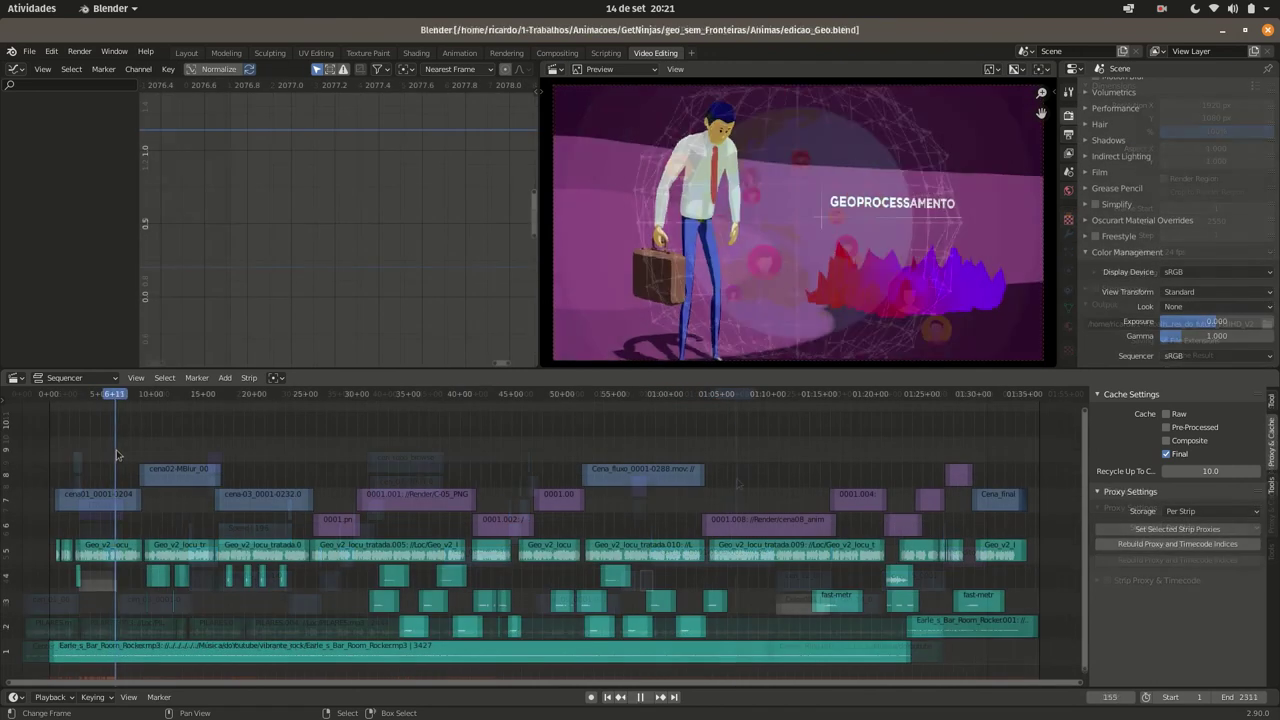
left_click_drag(116, 455, 231, 469)
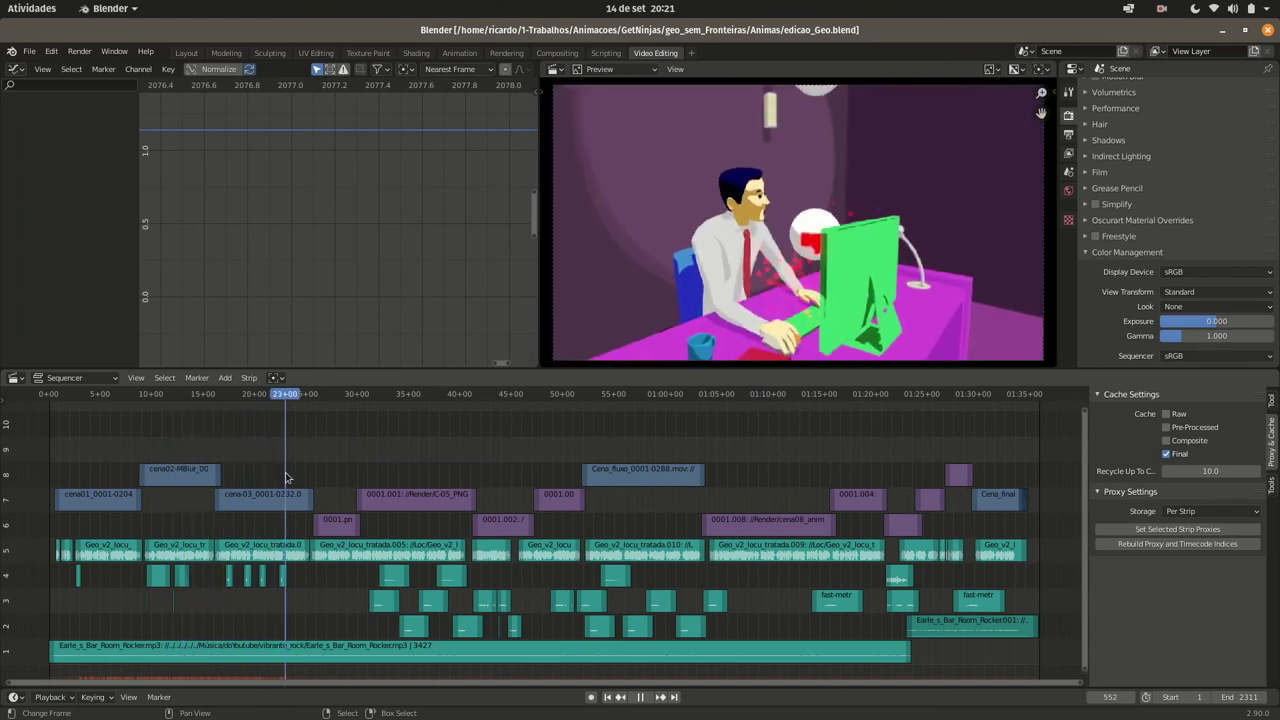
left_click_drag(305, 481, 365, 490)
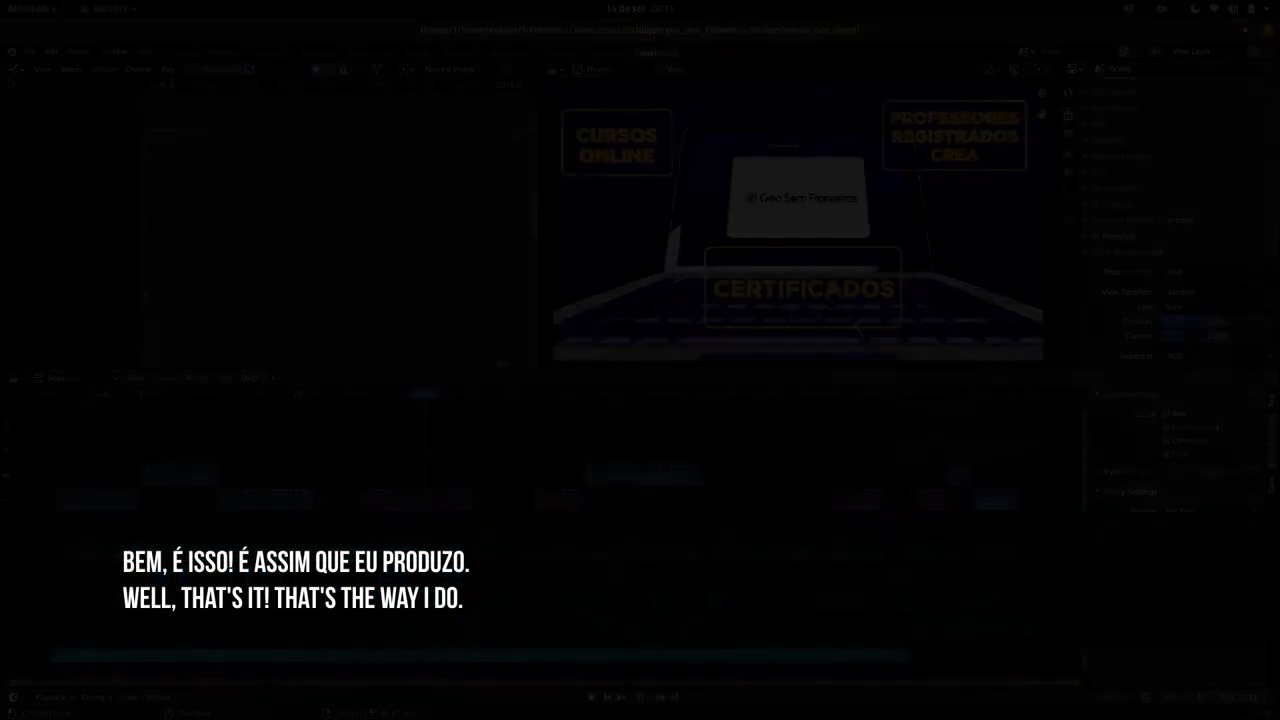